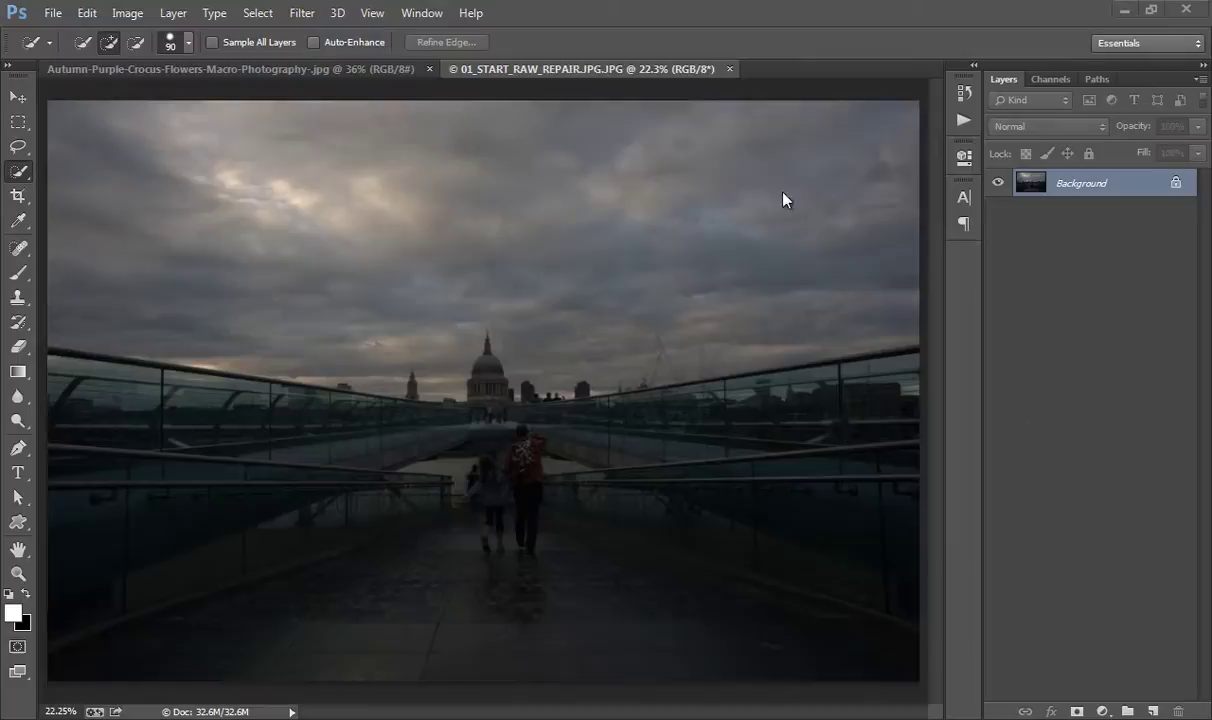
Browse the Filter menu, then launch Nik Collection's Color Efex Pro 4 on the dark bridge photo.
left_click(301, 13)
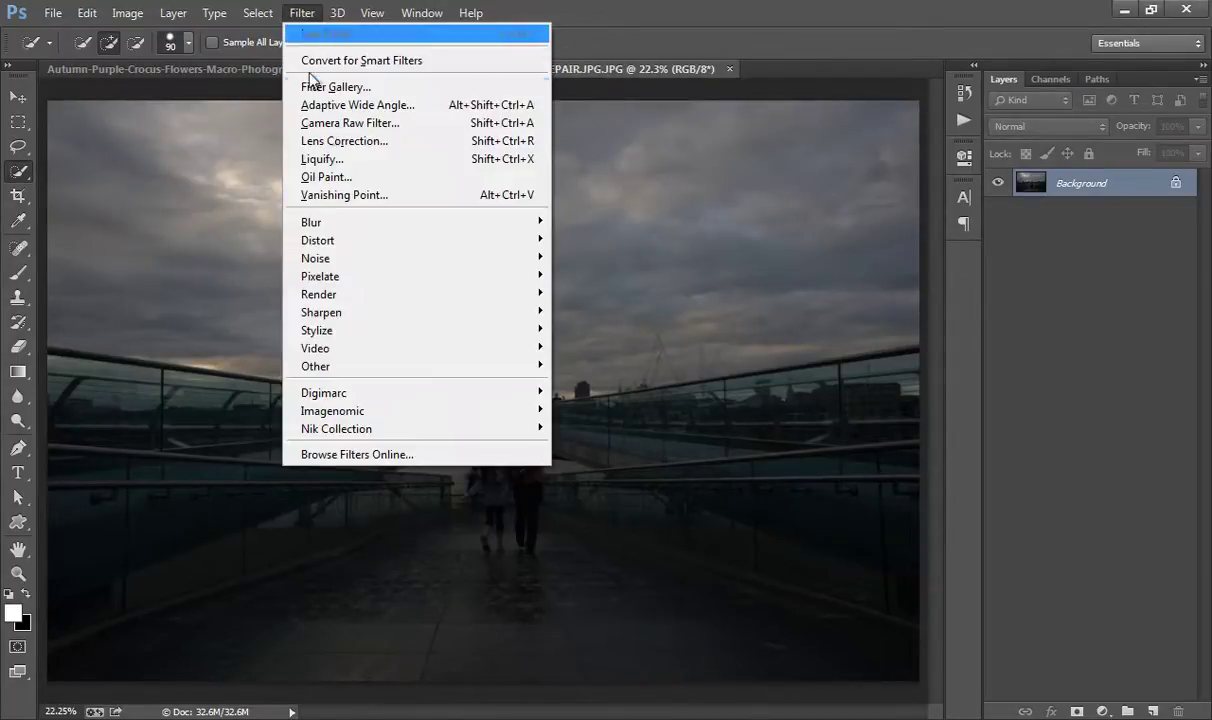
mouse_move(415, 431)
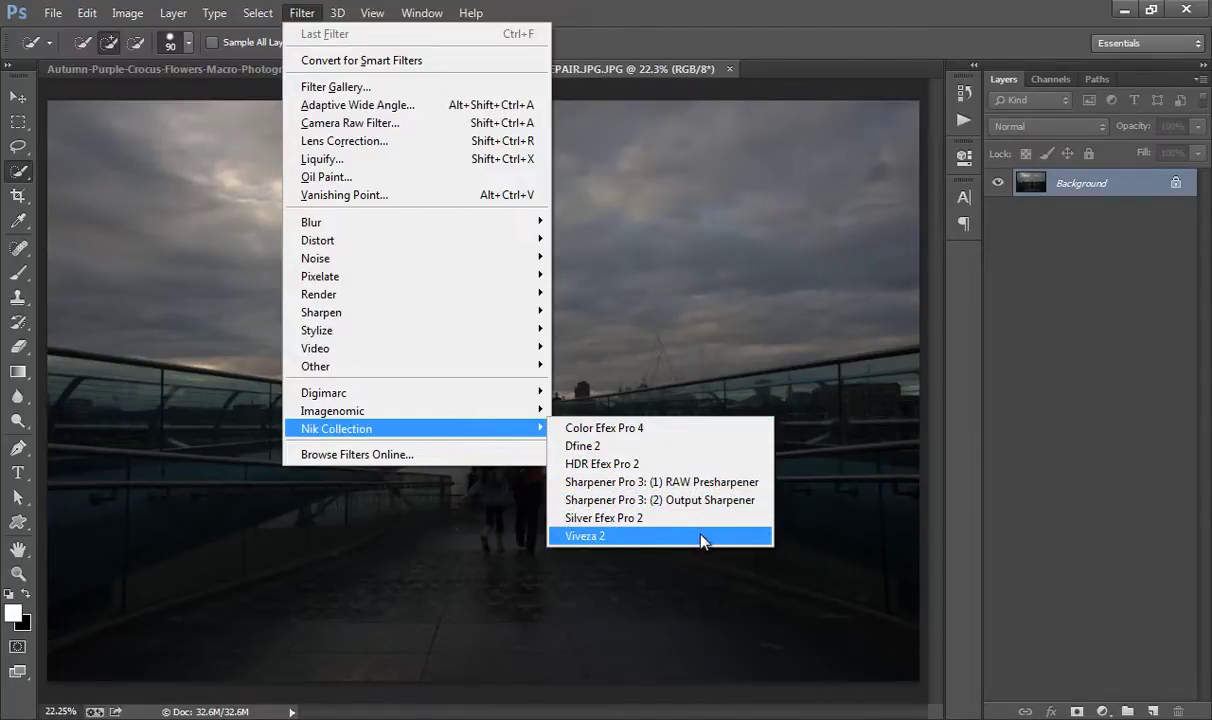
left_click(808, 50)
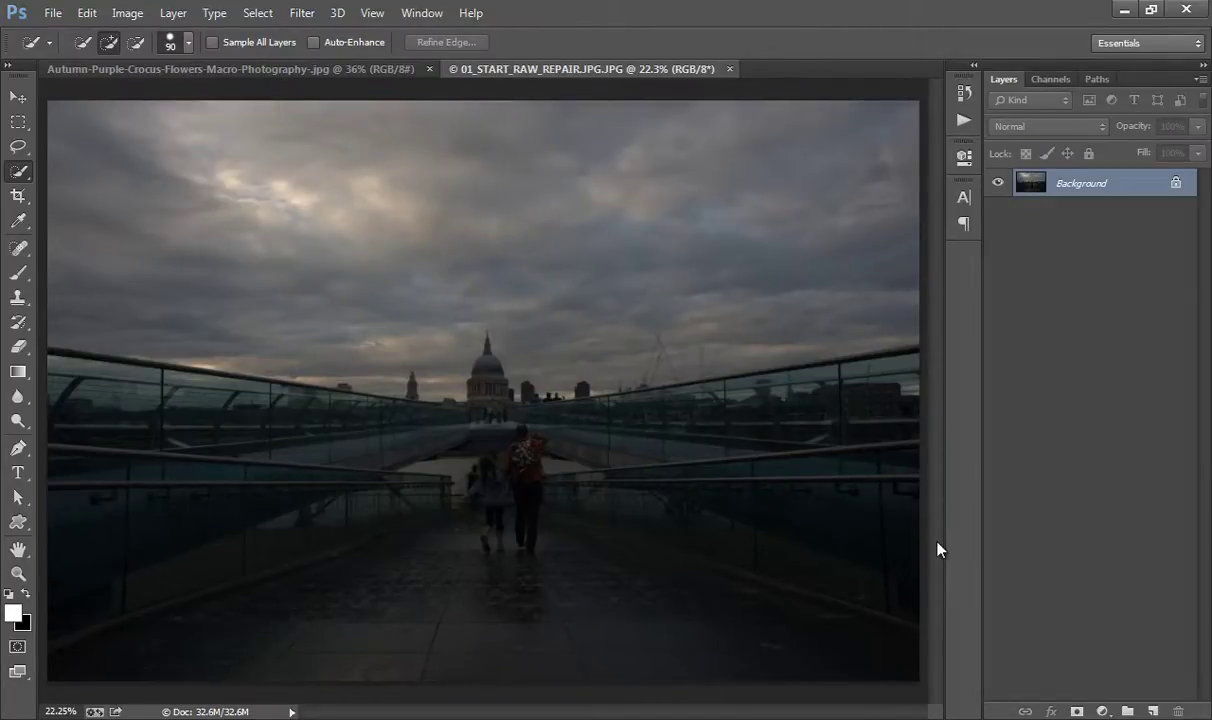
left_click(305, 18)
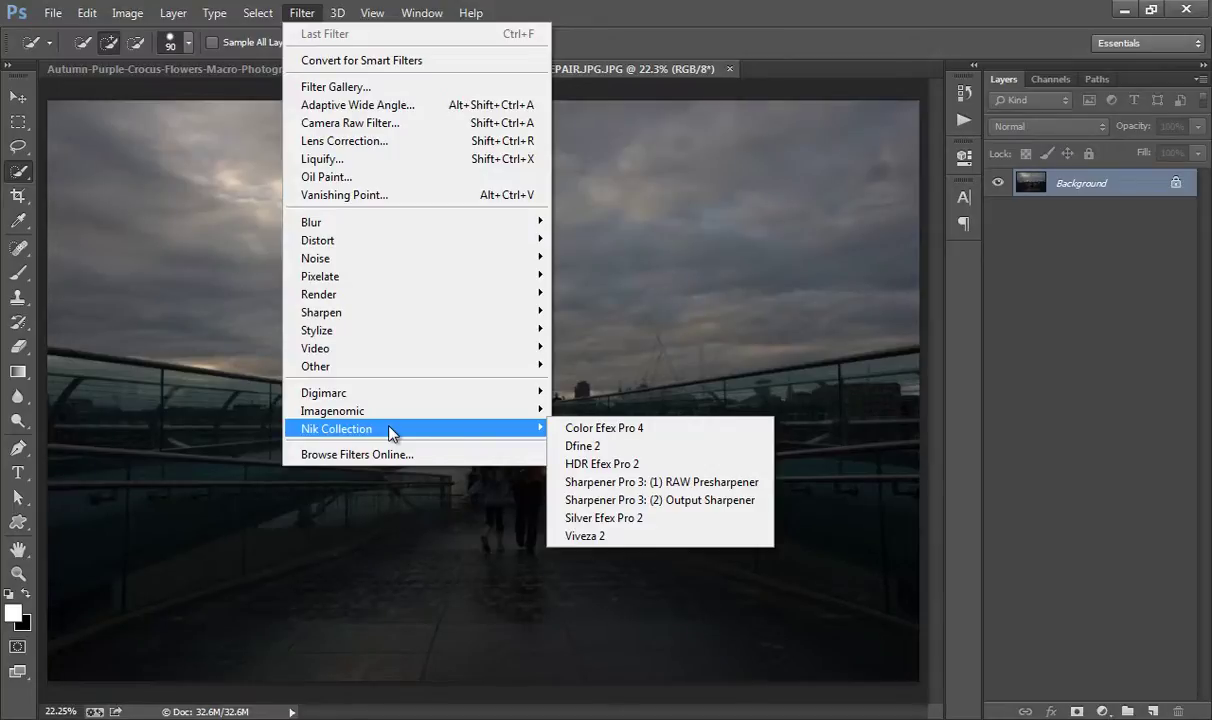
left_click(663, 28)
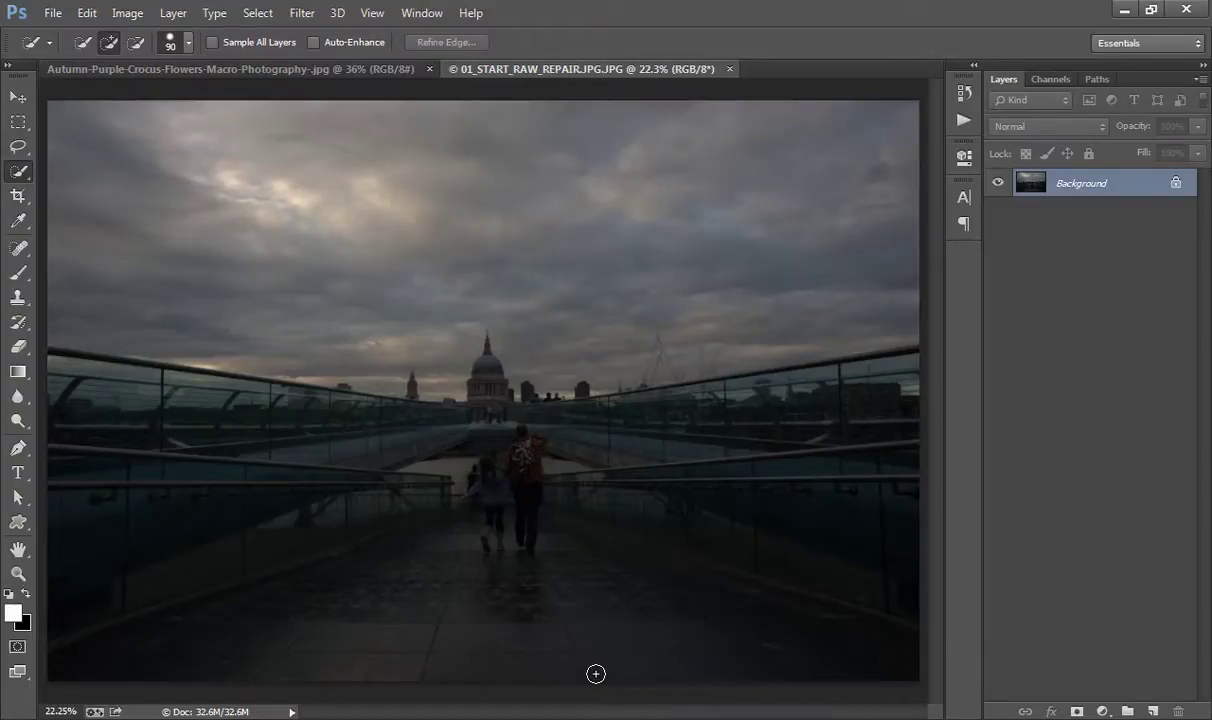
left_click(305, 17)
left_click(606, 29)
left_click(296, 14)
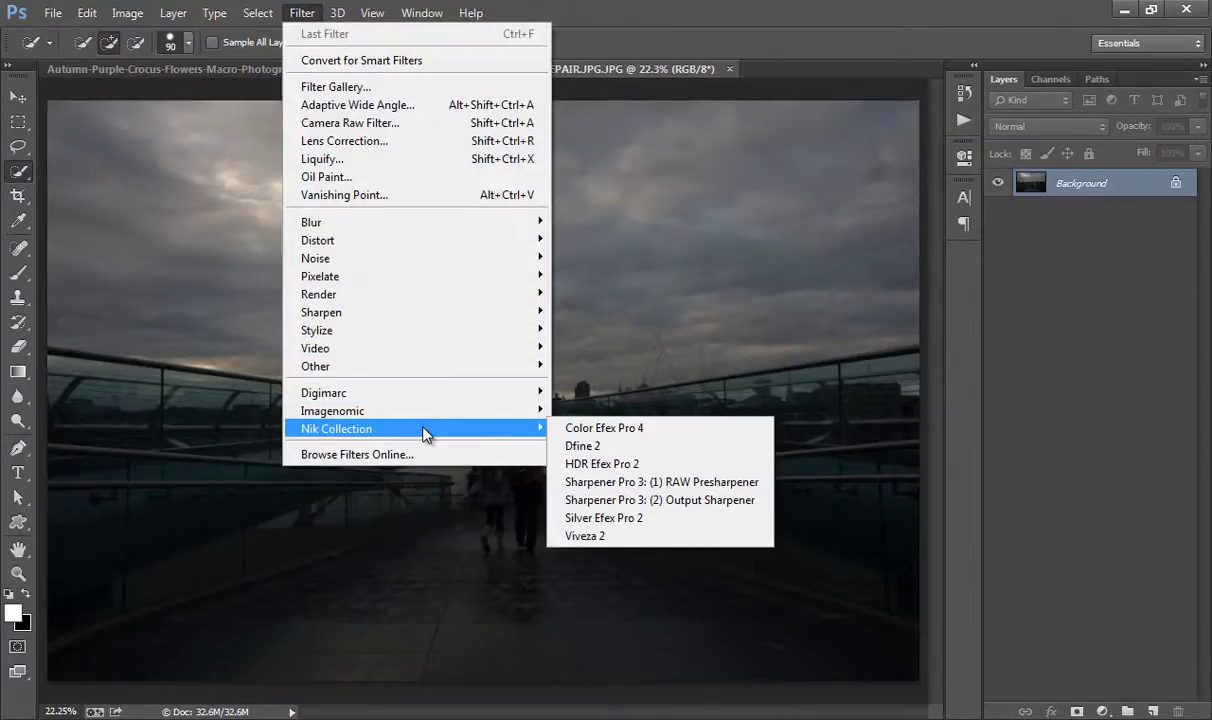
left_click(633, 437)
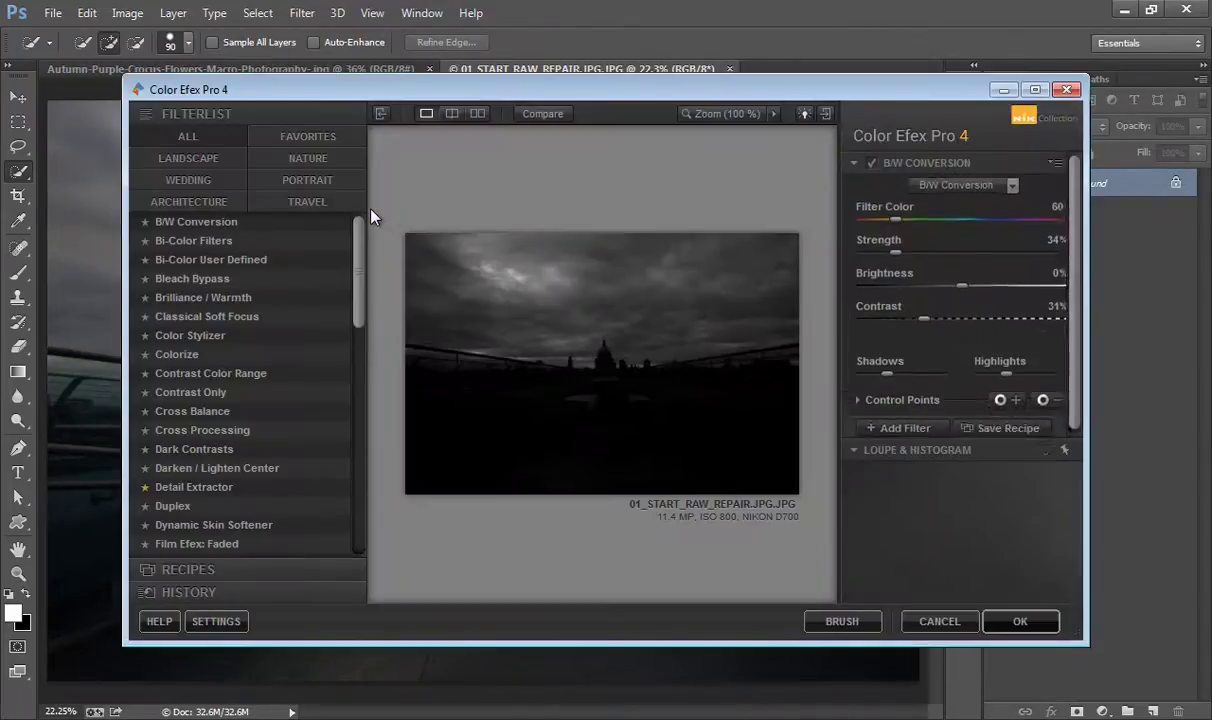
Maximize the Color Efex Pro 4 window, then hide and restore the filter list and settings panels.
left_click(1036, 90)
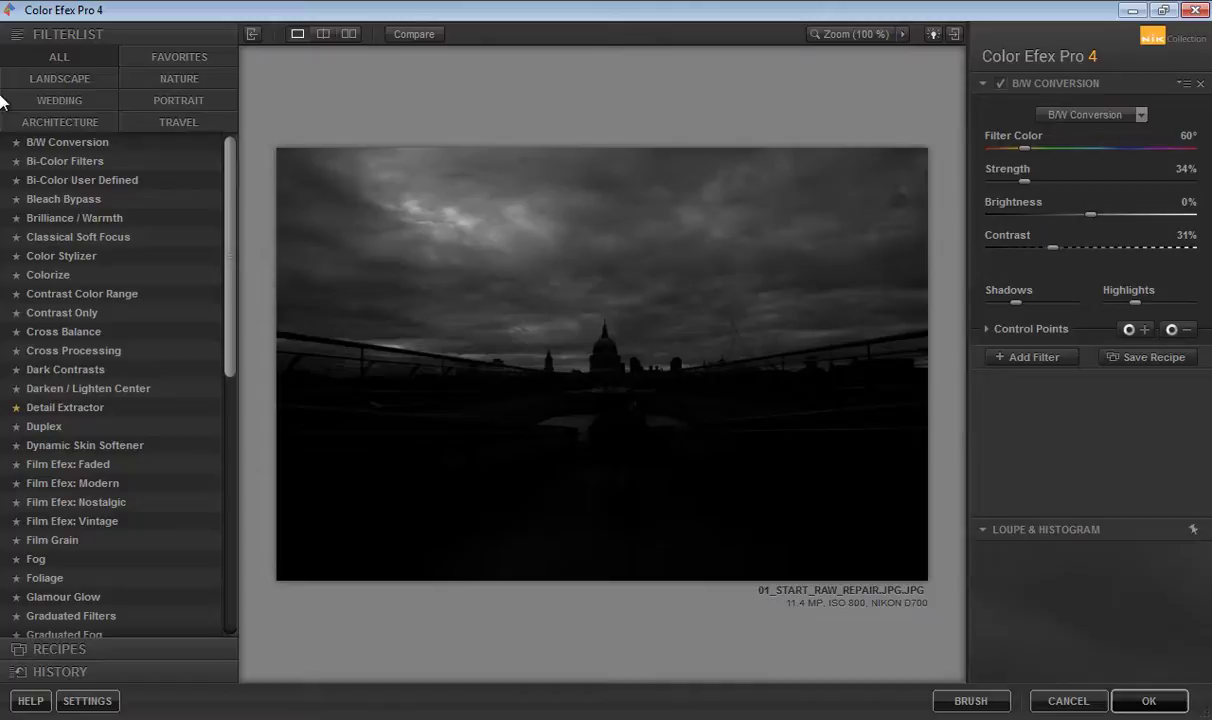
left_click(954, 35)
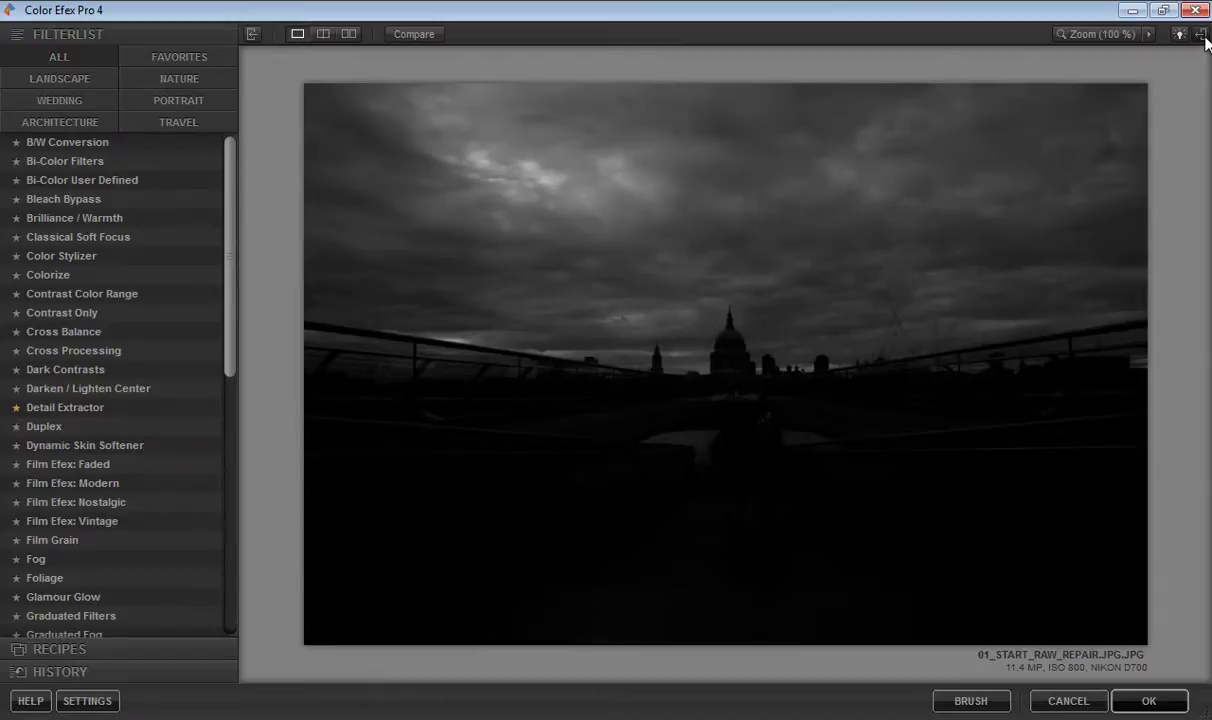
left_click(251, 38)
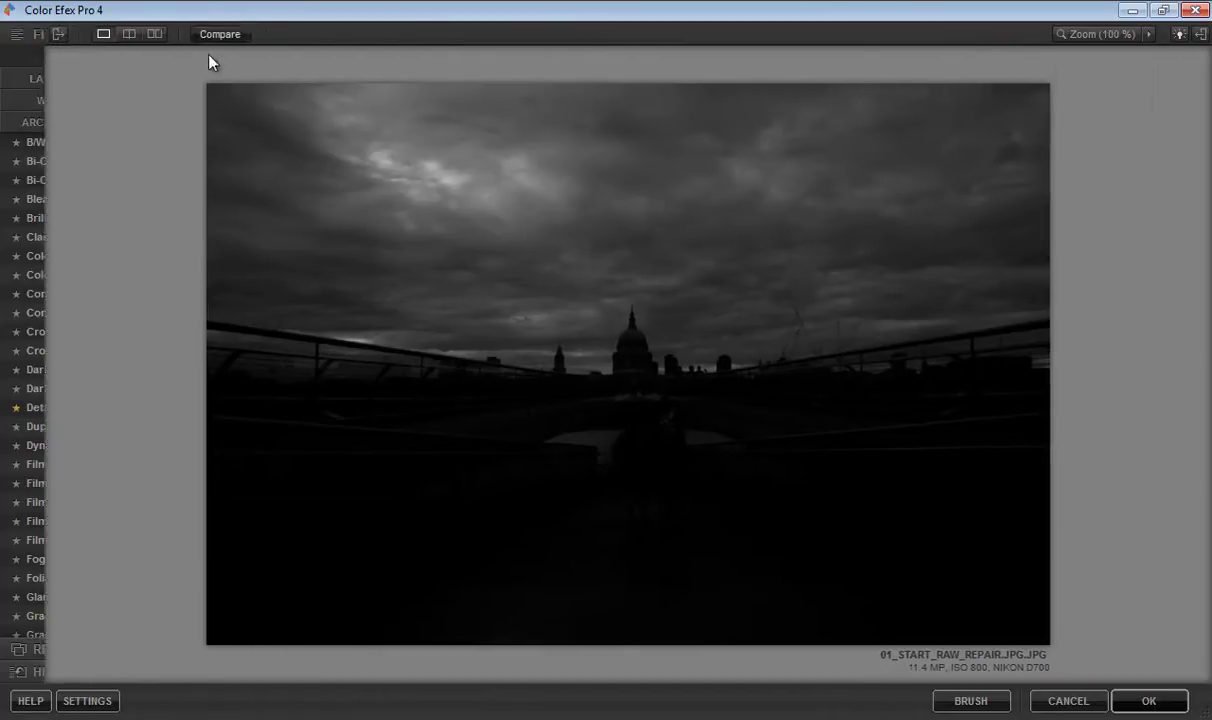
left_click(17, 38)
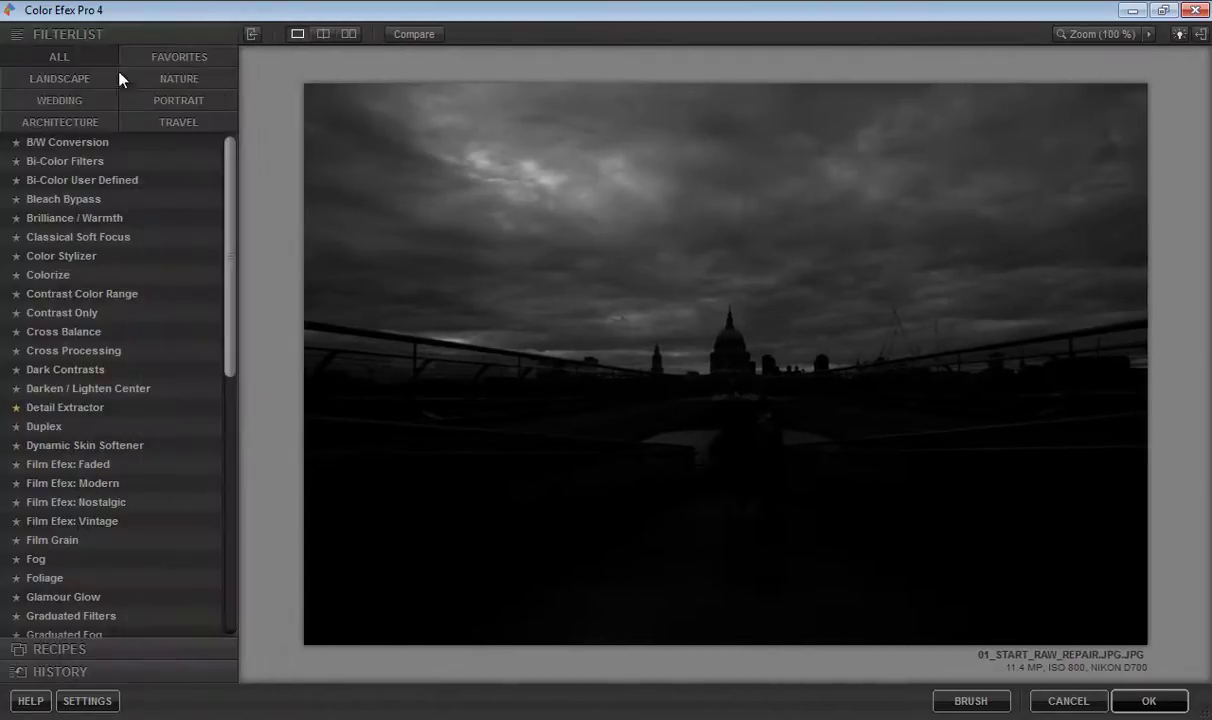
left_click(1200, 34)
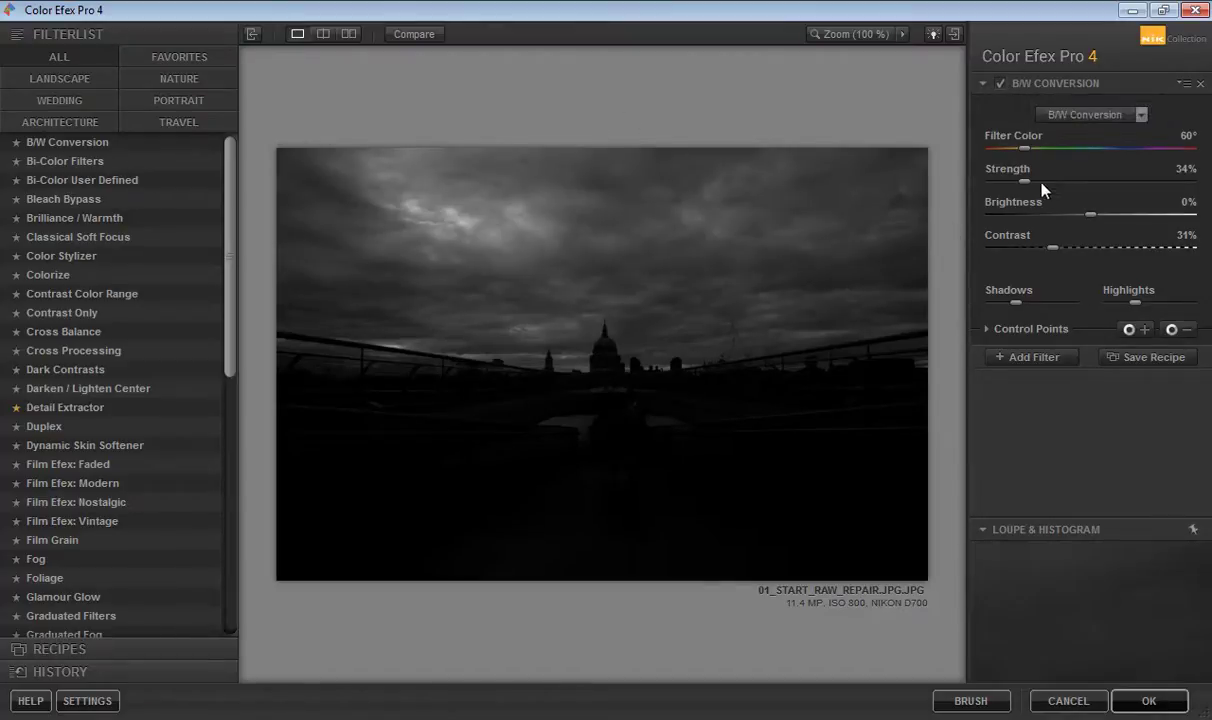
Turn off B/W Conversion and look through the Portrait and Favorites filter categories.
left_click(1000, 84)
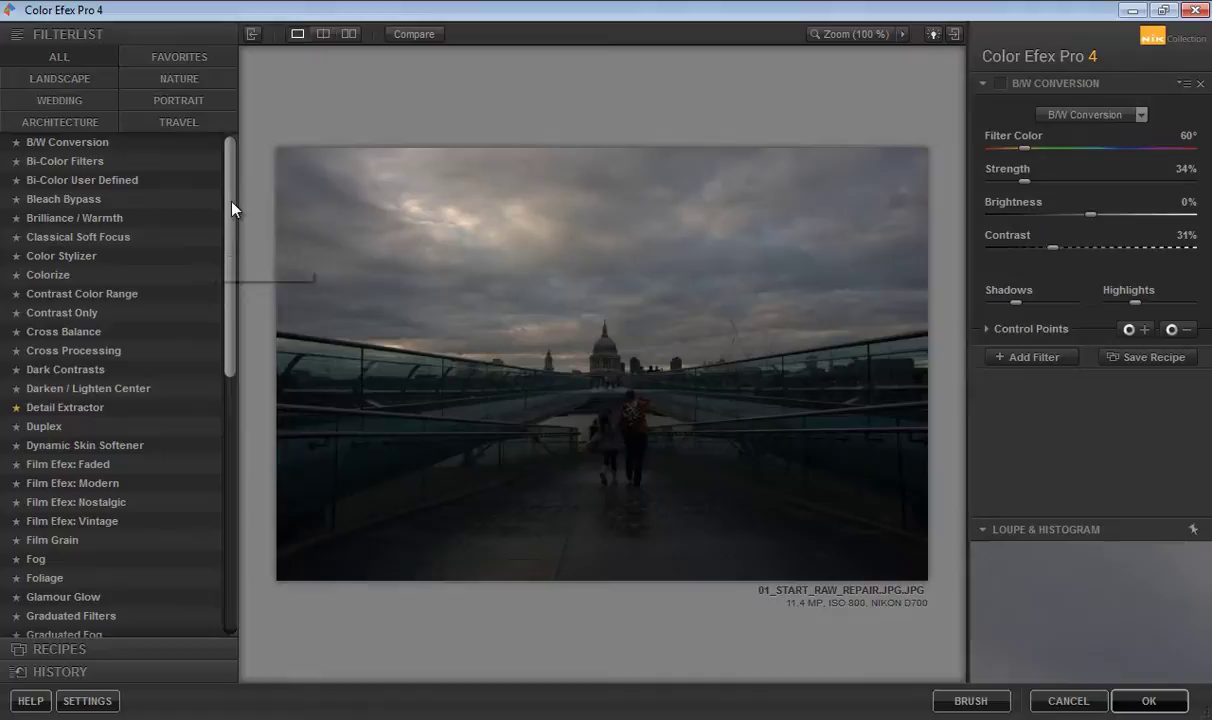
left_click_drag(231, 209, 231, 210)
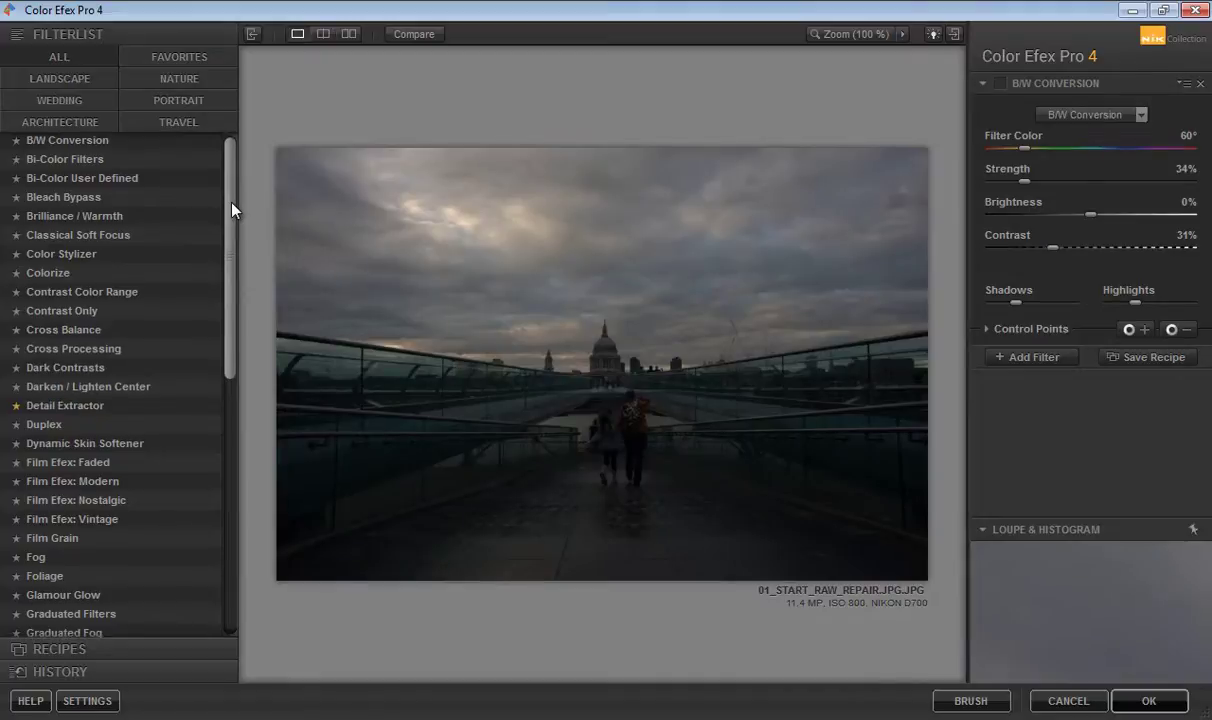
left_click(208, 106)
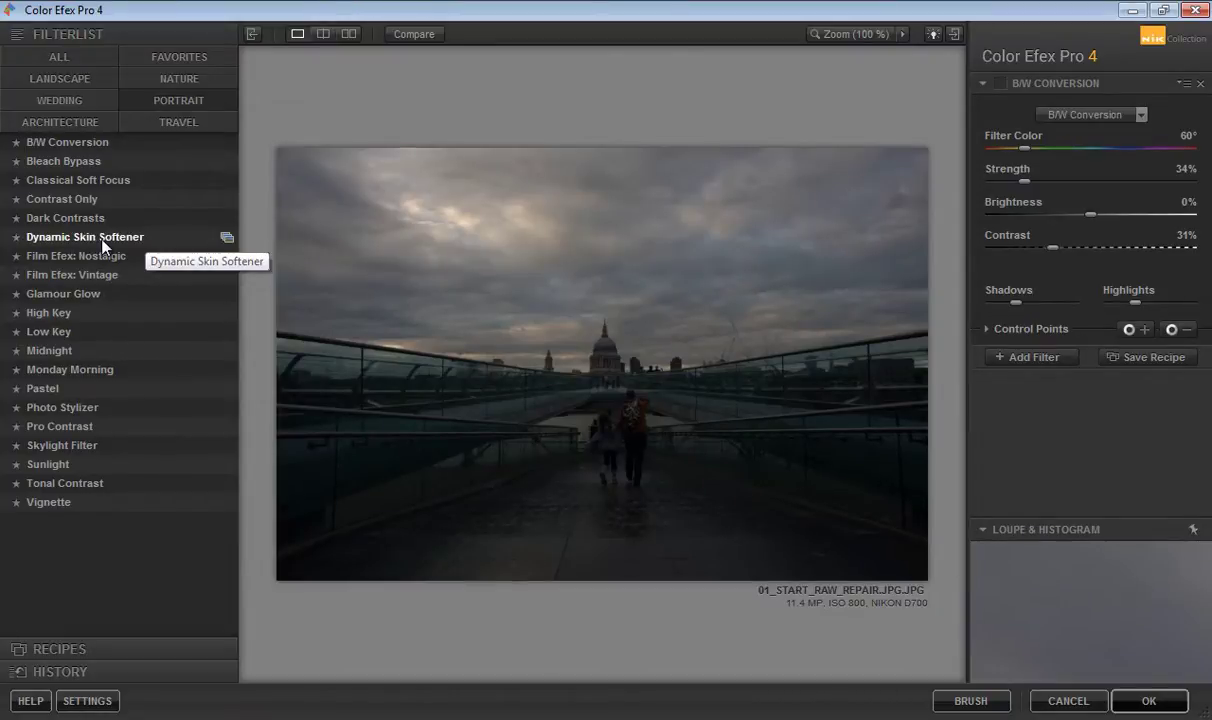
left_click(160, 52)
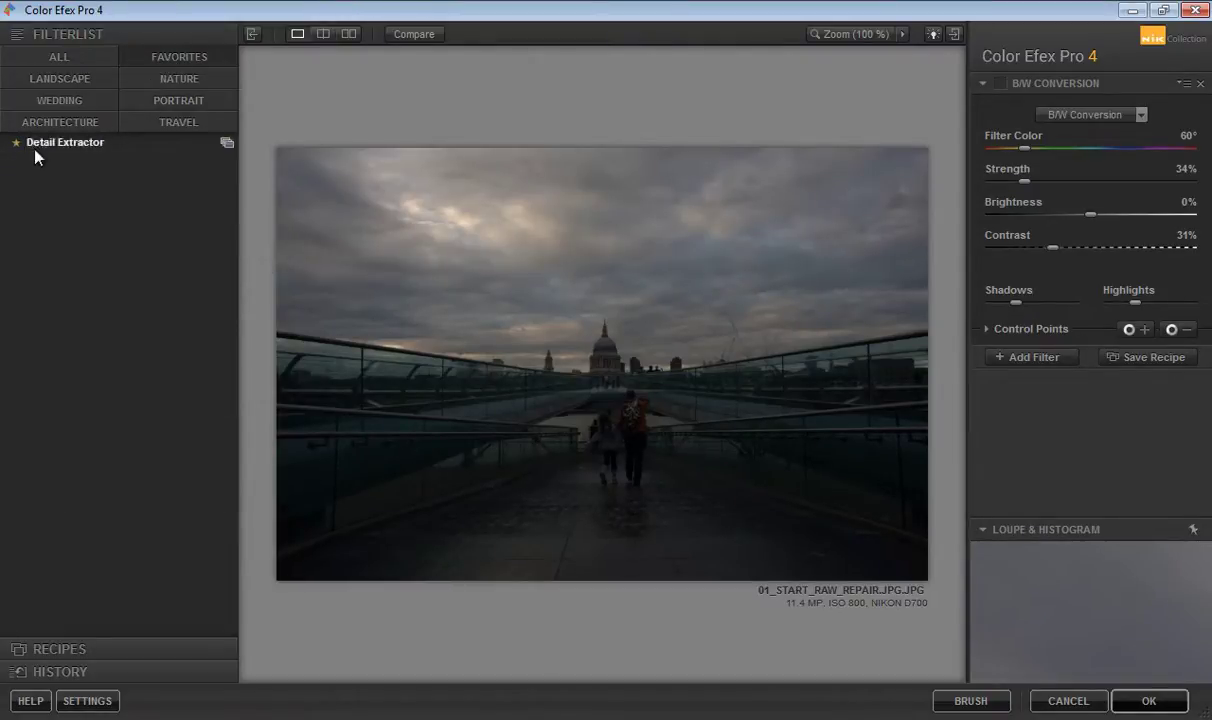
left_click(164, 101)
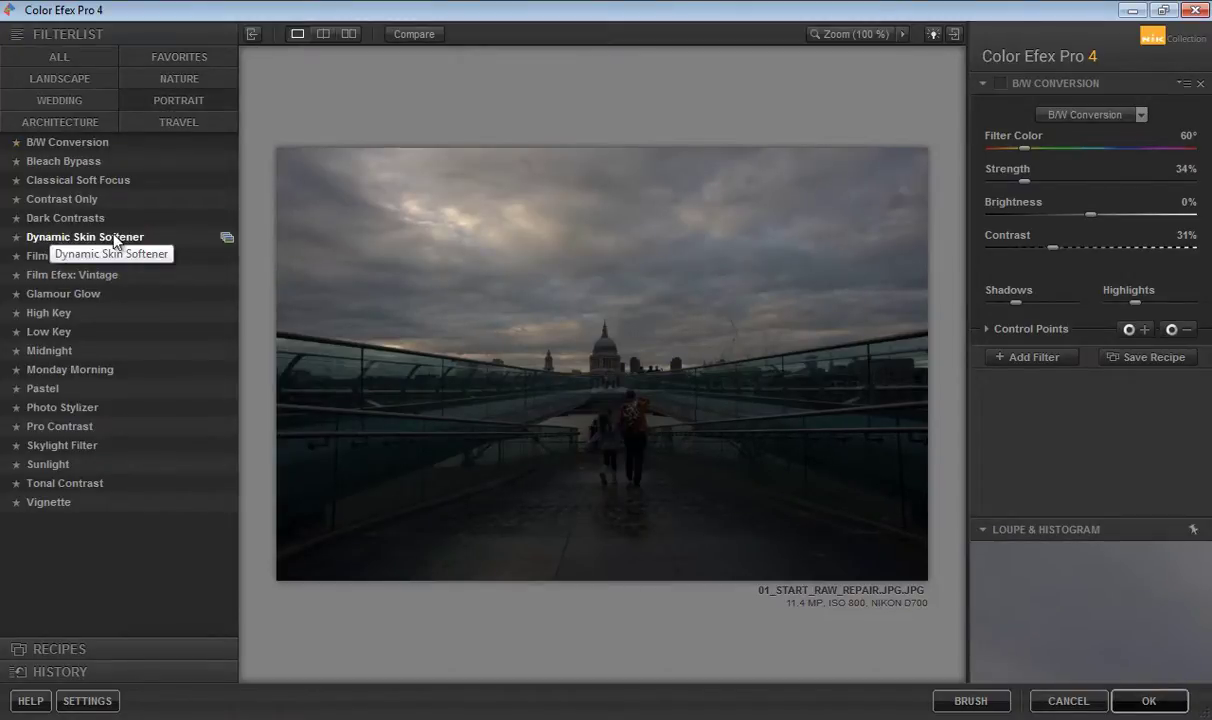
Star Dynamic Skin Softener as a favourite, confirm it in Favorites, then list the Nature filters.
left_click(15, 238)
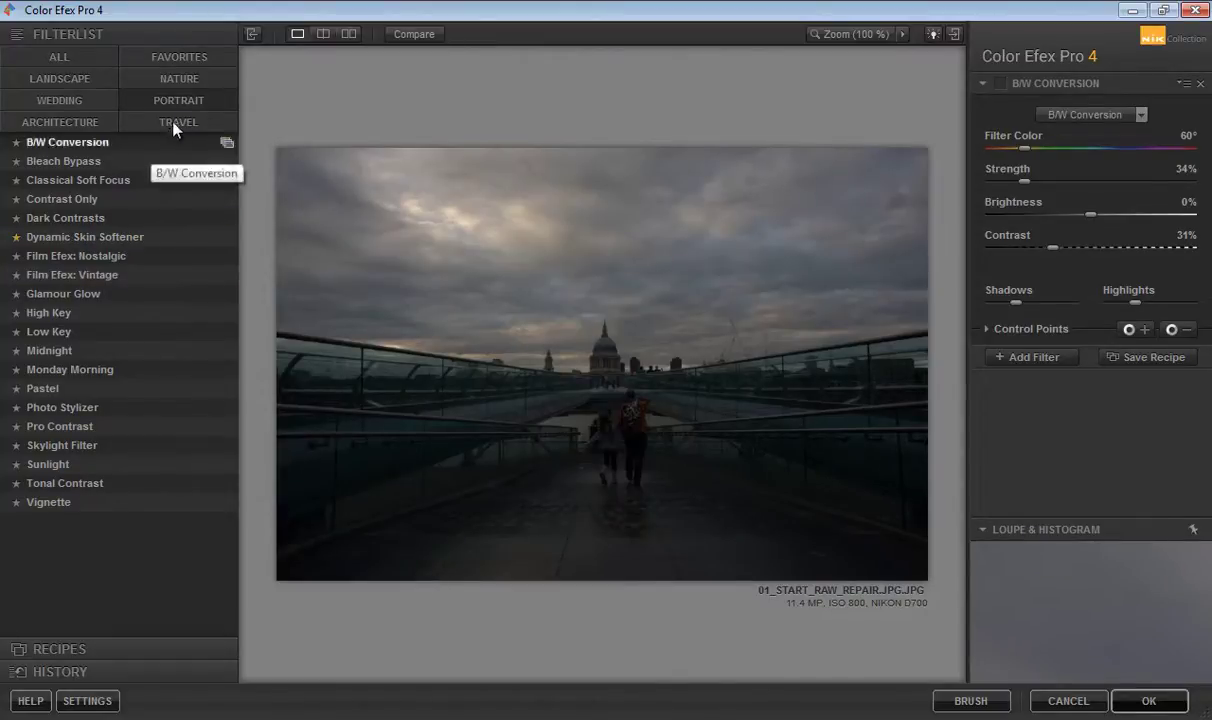
left_click(183, 55)
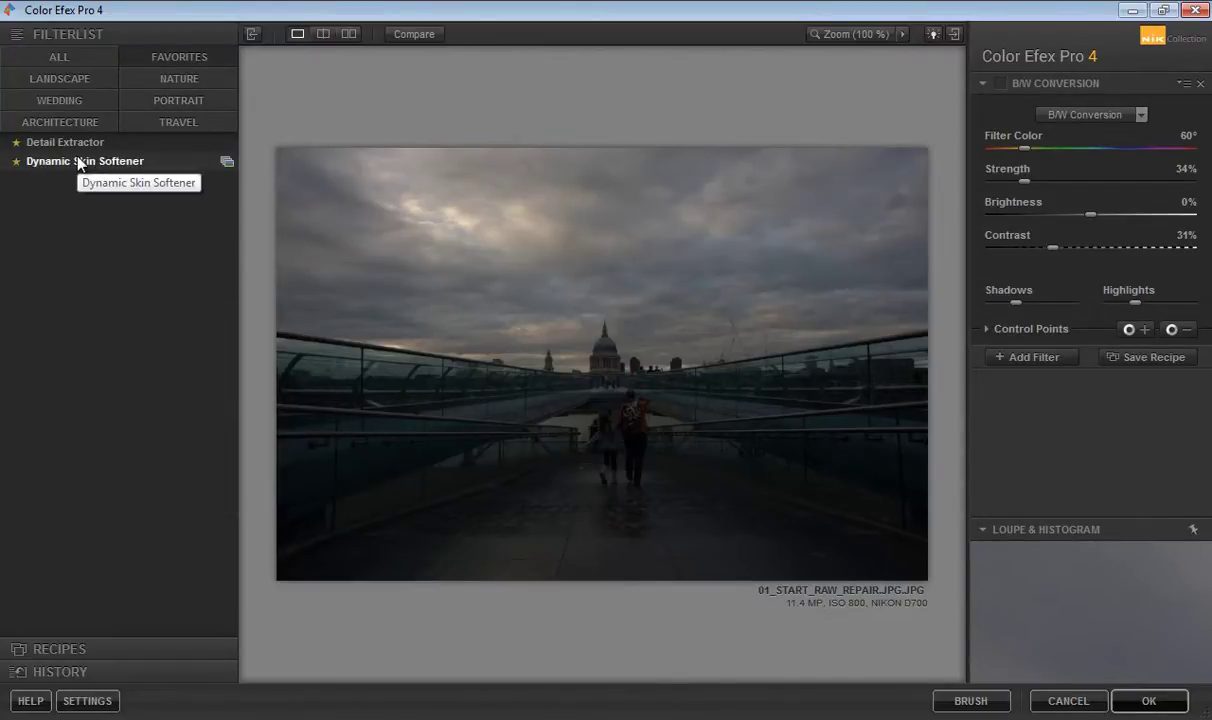
left_click(172, 100)
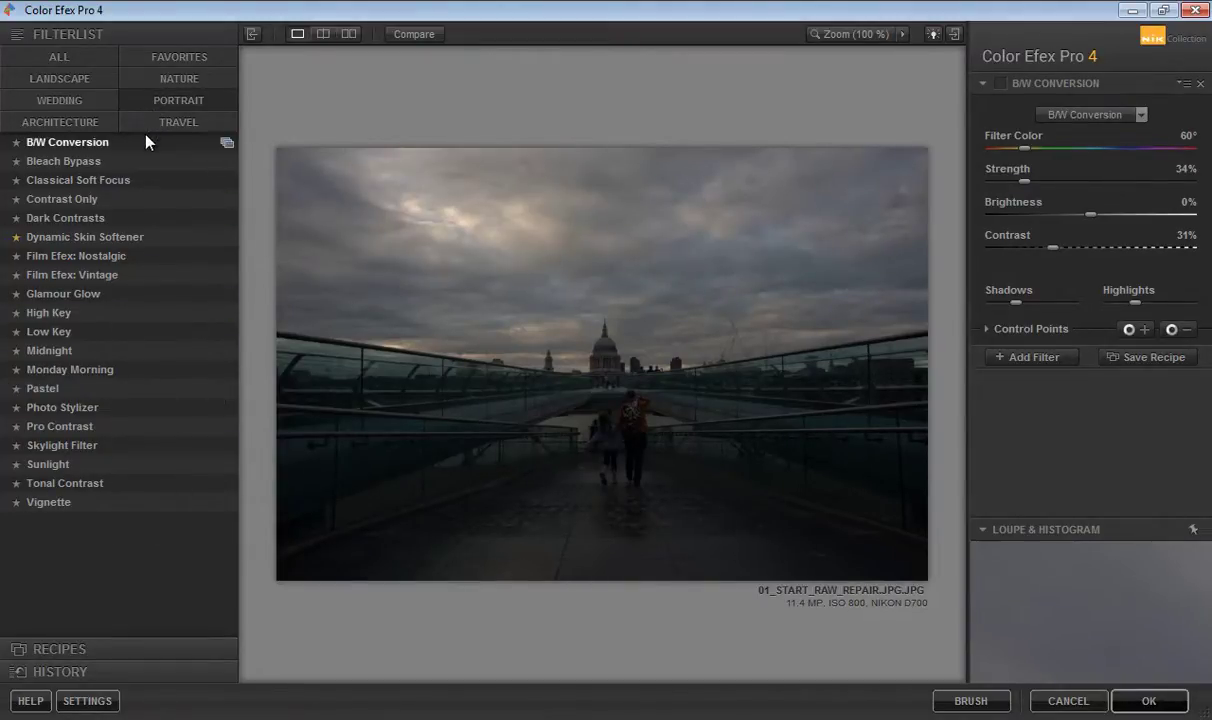
left_click(180, 82)
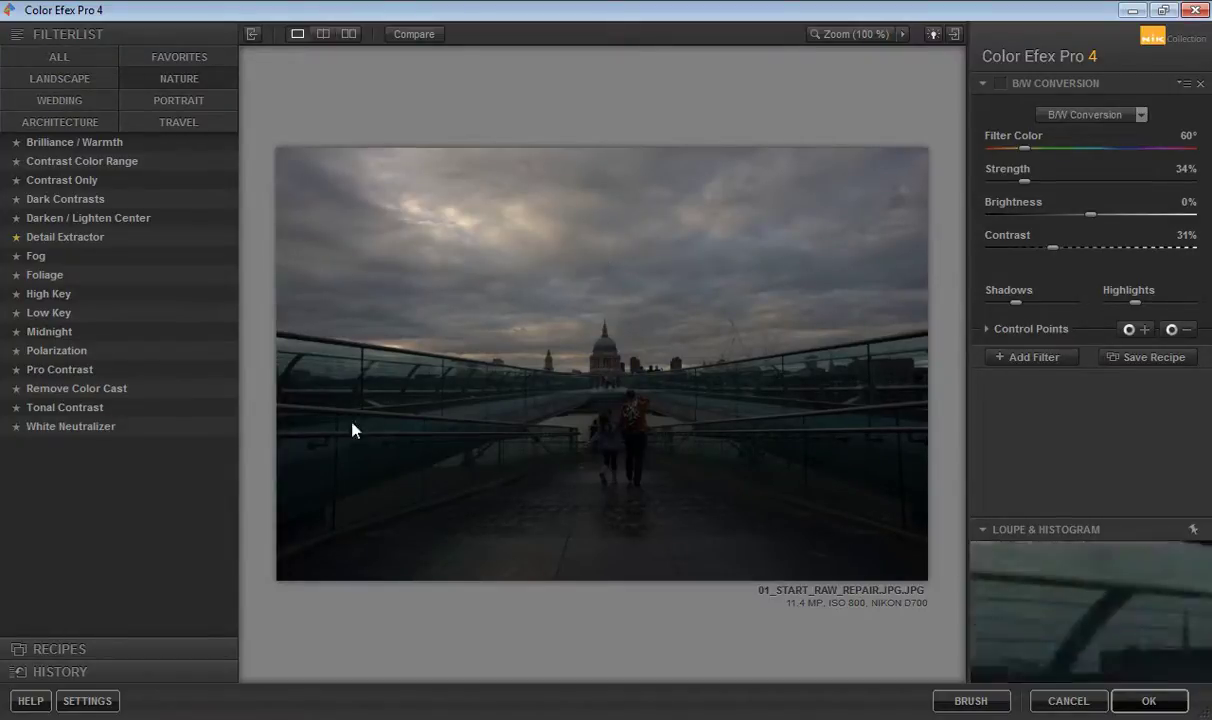
Apply High Key with Glow lowered to 42%, then switch it off to compare with the original.
left_click(45, 294)
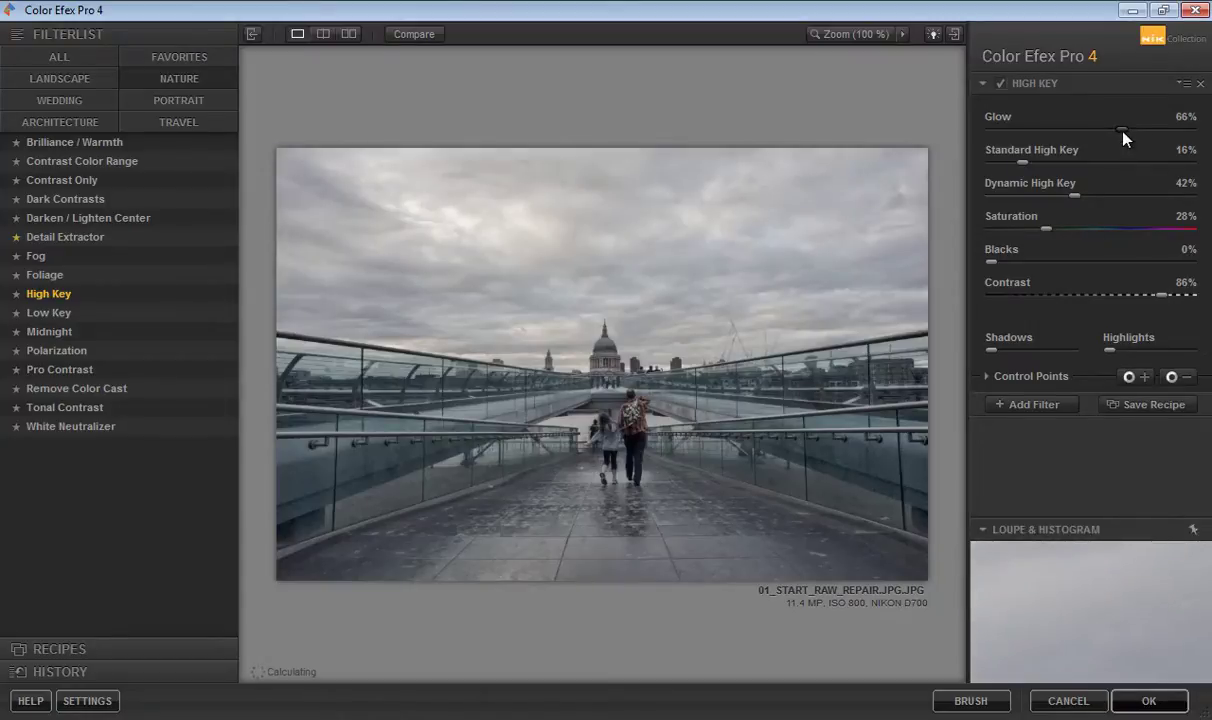
left_click_drag(1122, 129, 1077, 133)
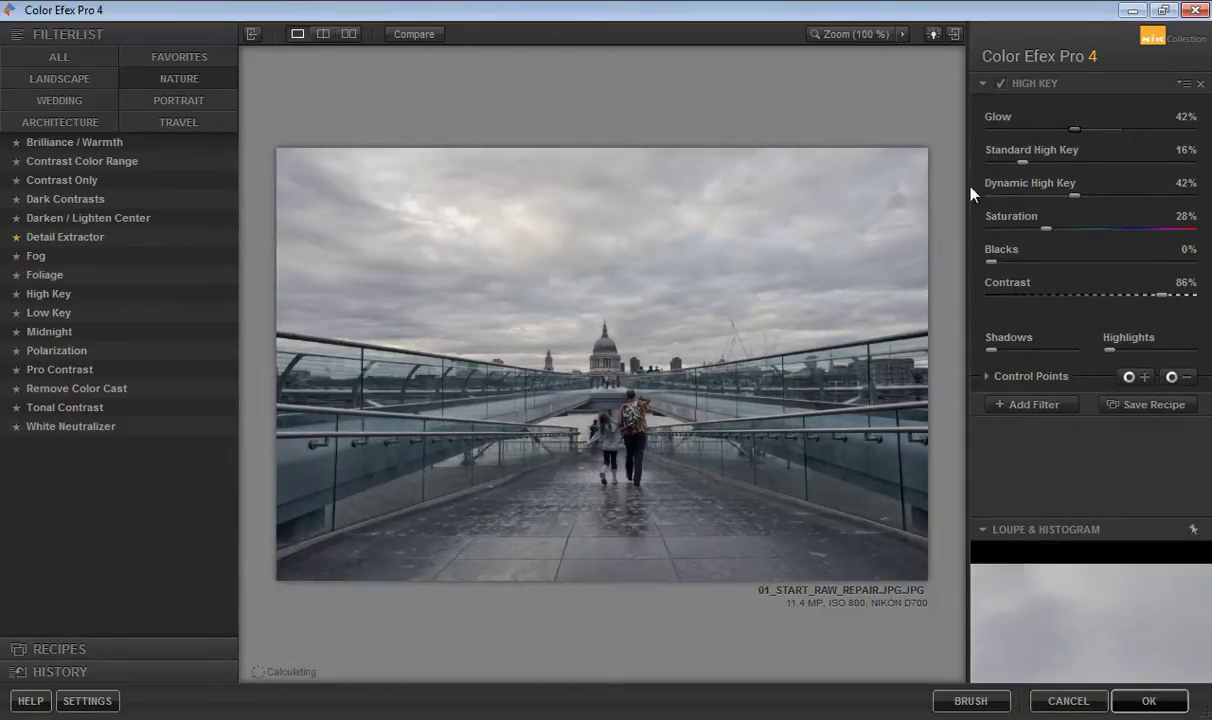
left_click(1002, 86)
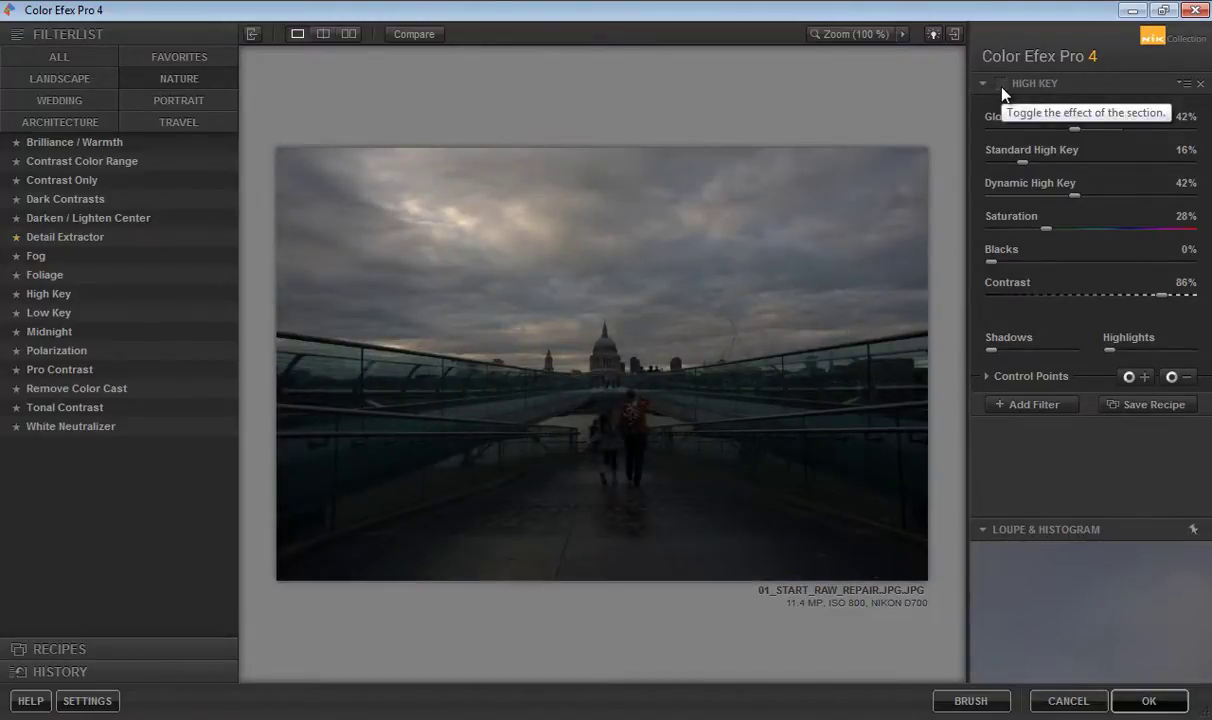
left_click(1001, 86)
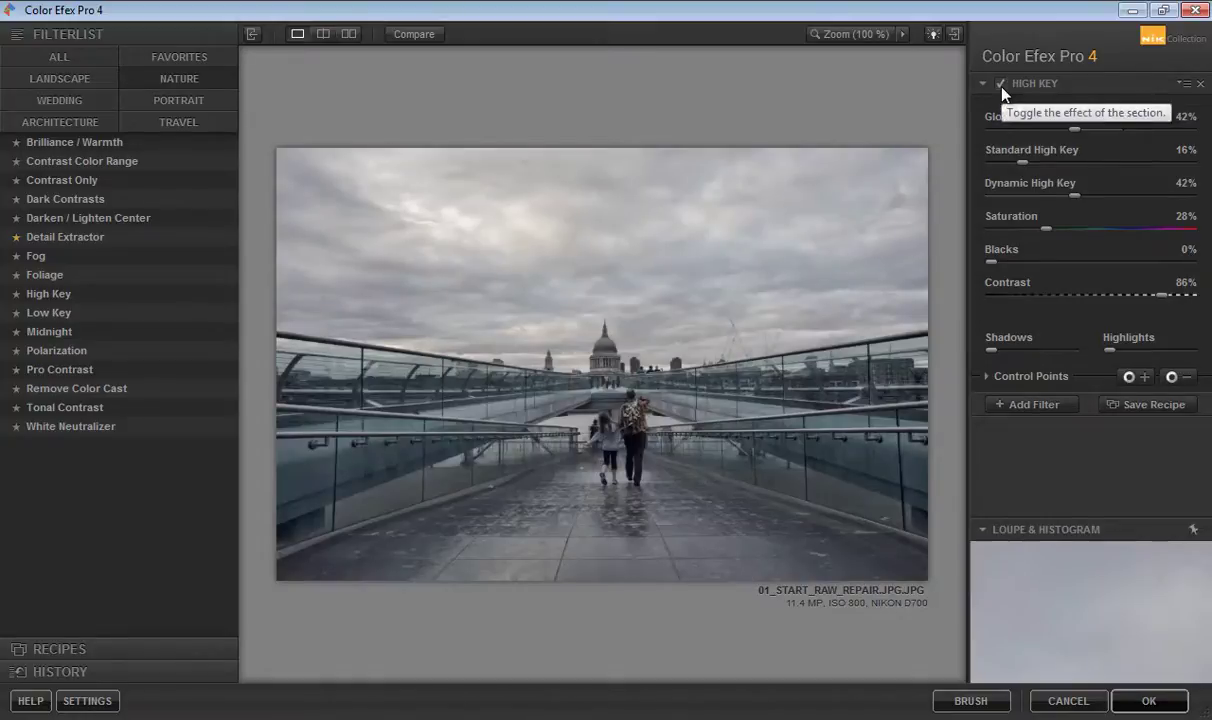
left_click_drag(1073, 129, 1051, 130)
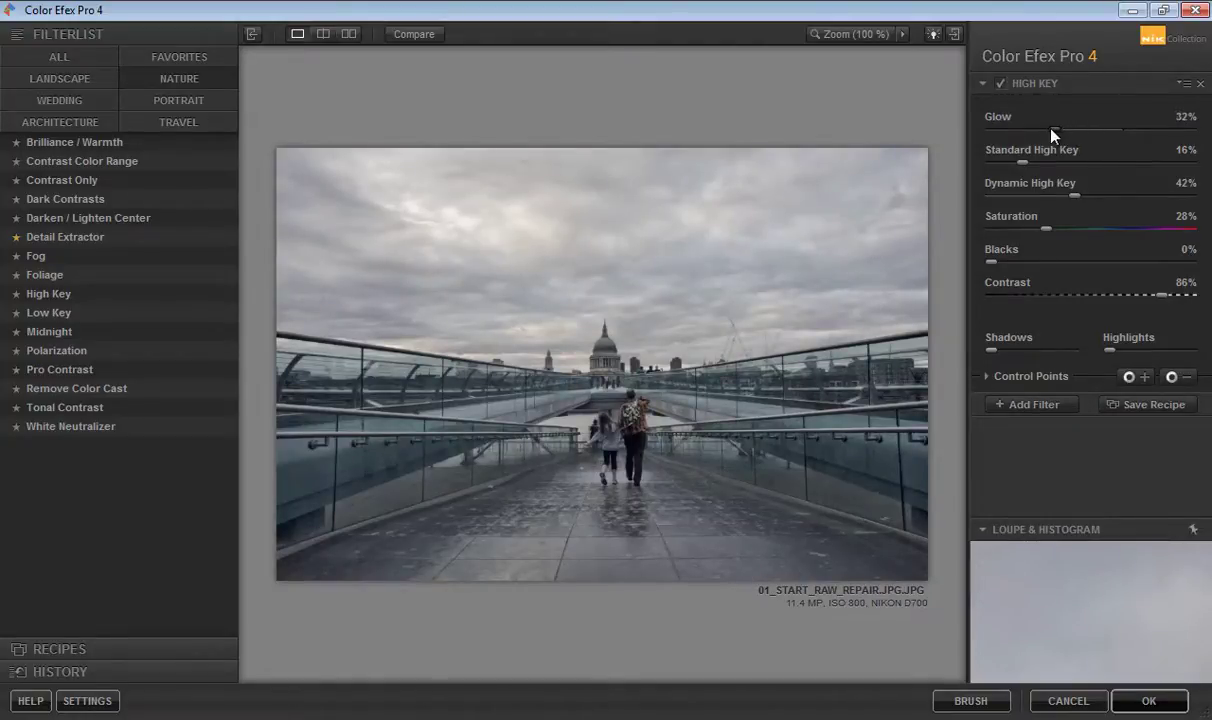
left_click_drag(1069, 196, 1044, 200)
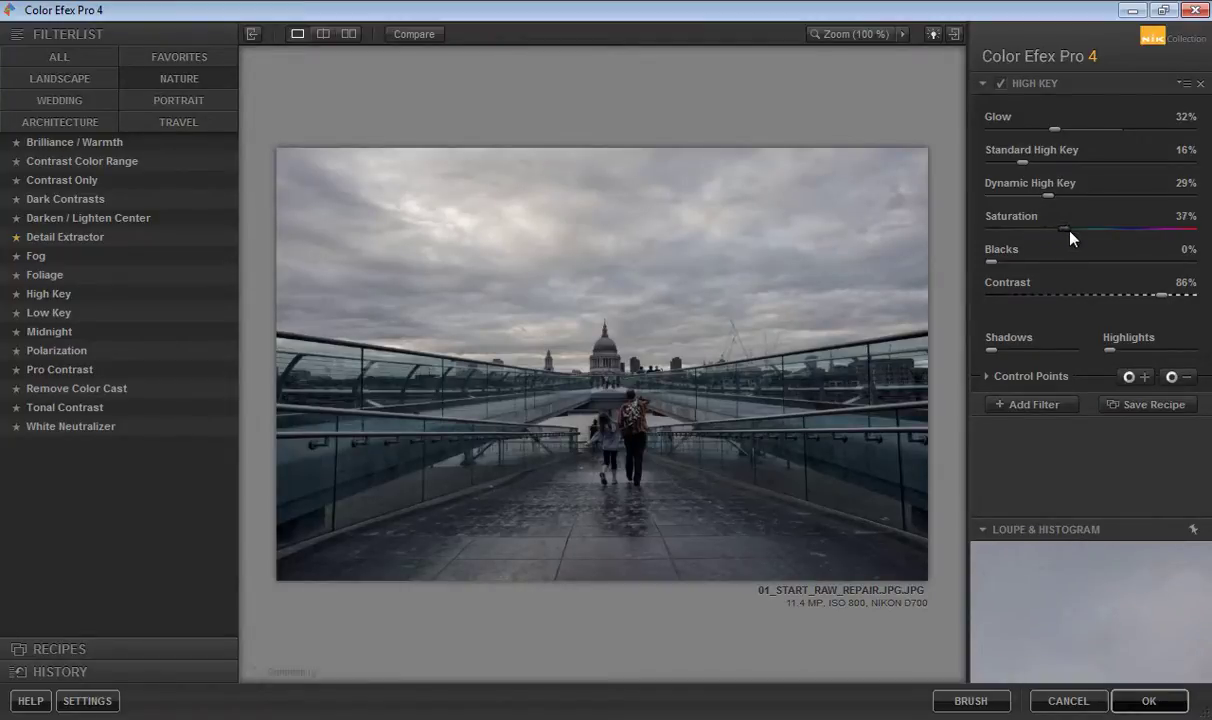
left_click_drag(1055, 235, 1075, 236)
left_click_drag(991, 262, 1045, 281)
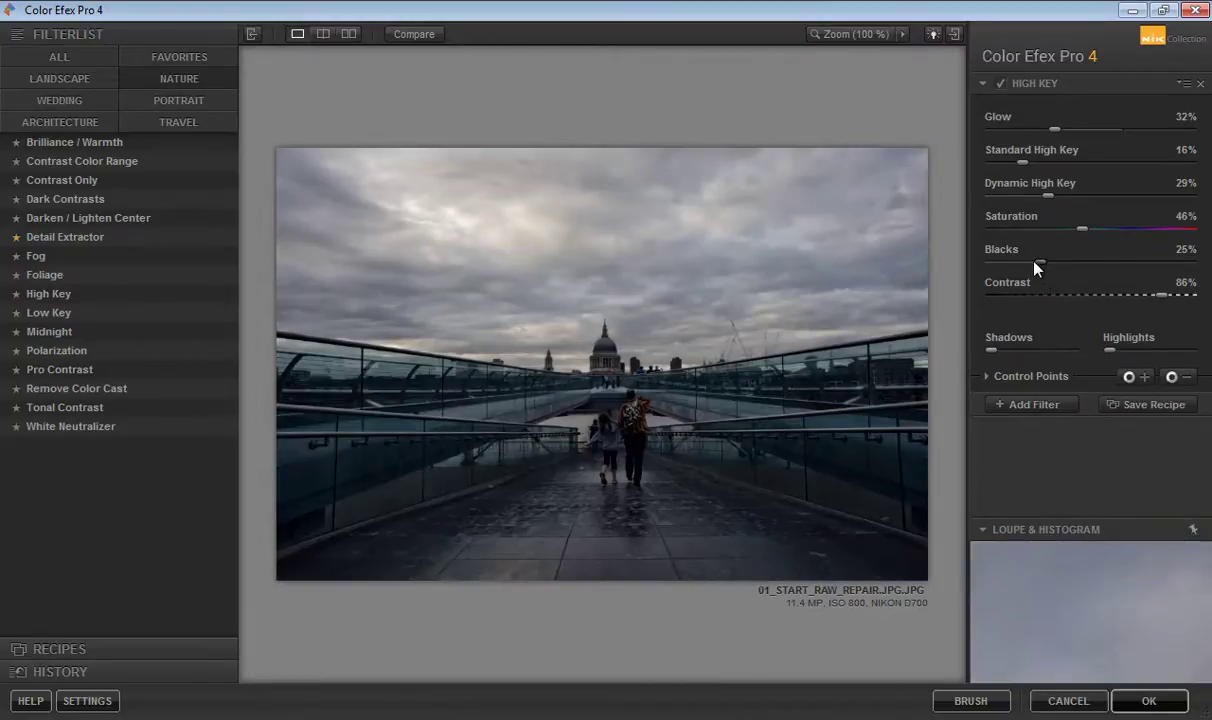
left_click_drag(1036, 268, 1016, 268)
left_click_drag(1033, 263, 975, 267)
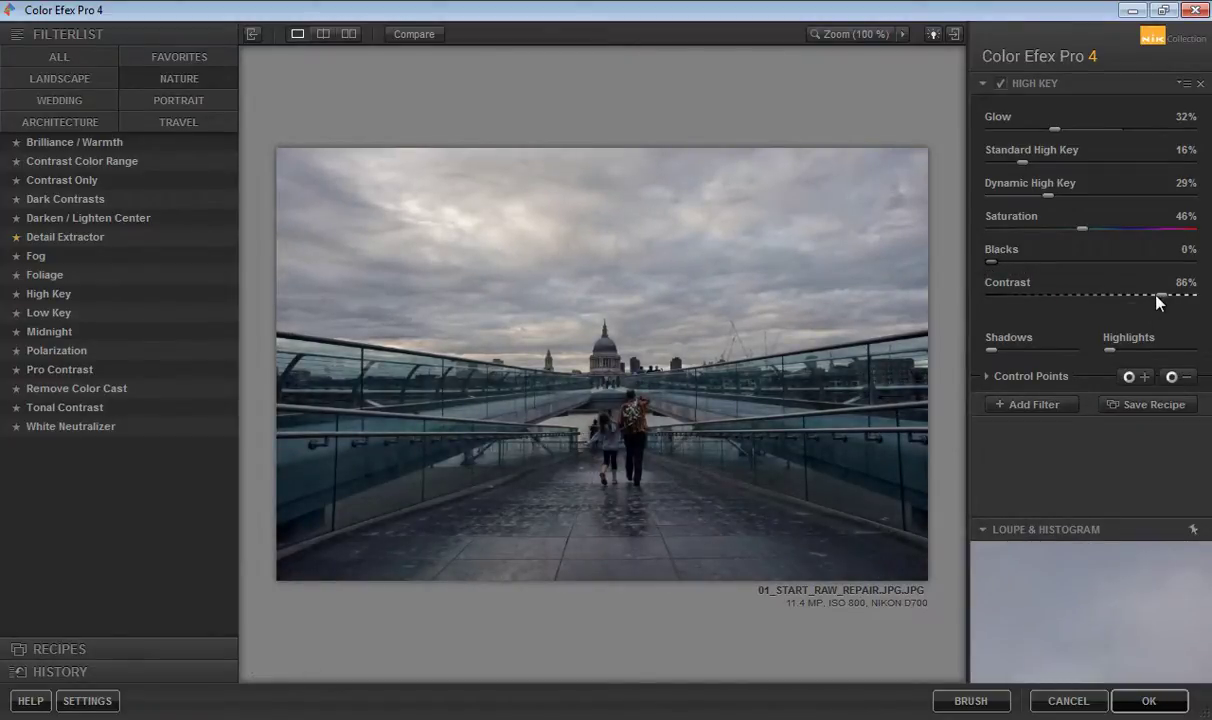
left_click_drag(1157, 296, 1126, 296)
left_click(1001, 85)
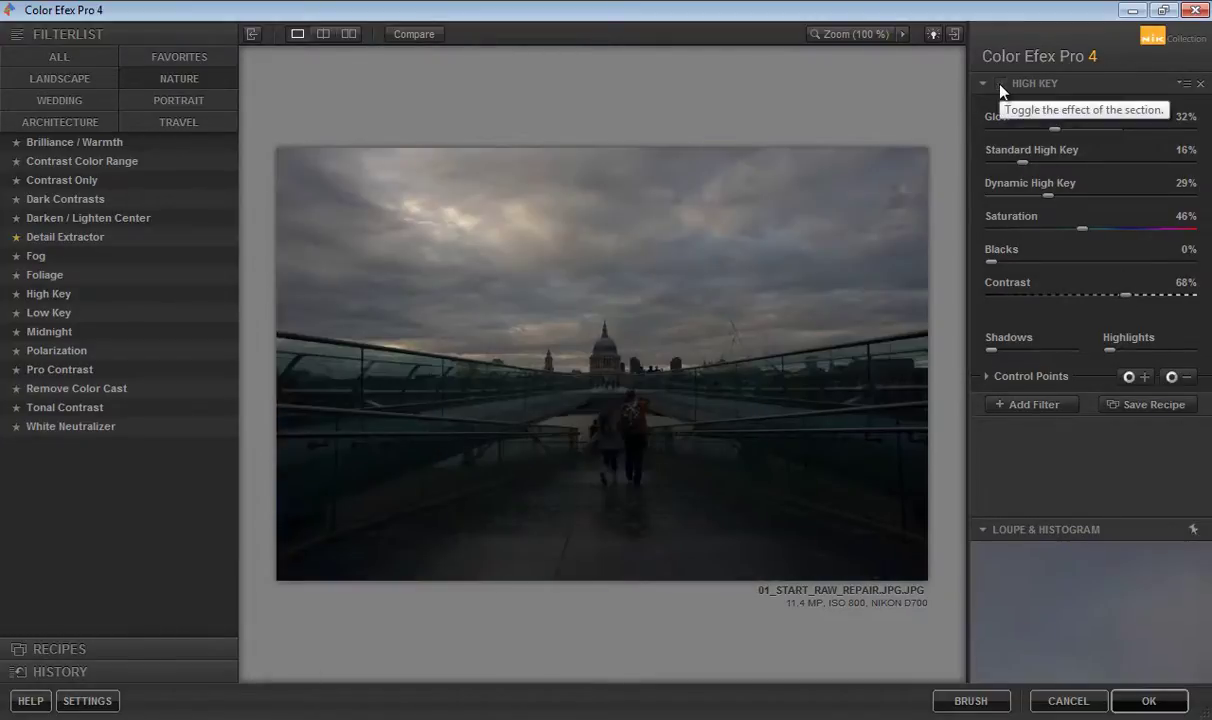
left_click(1001, 85)
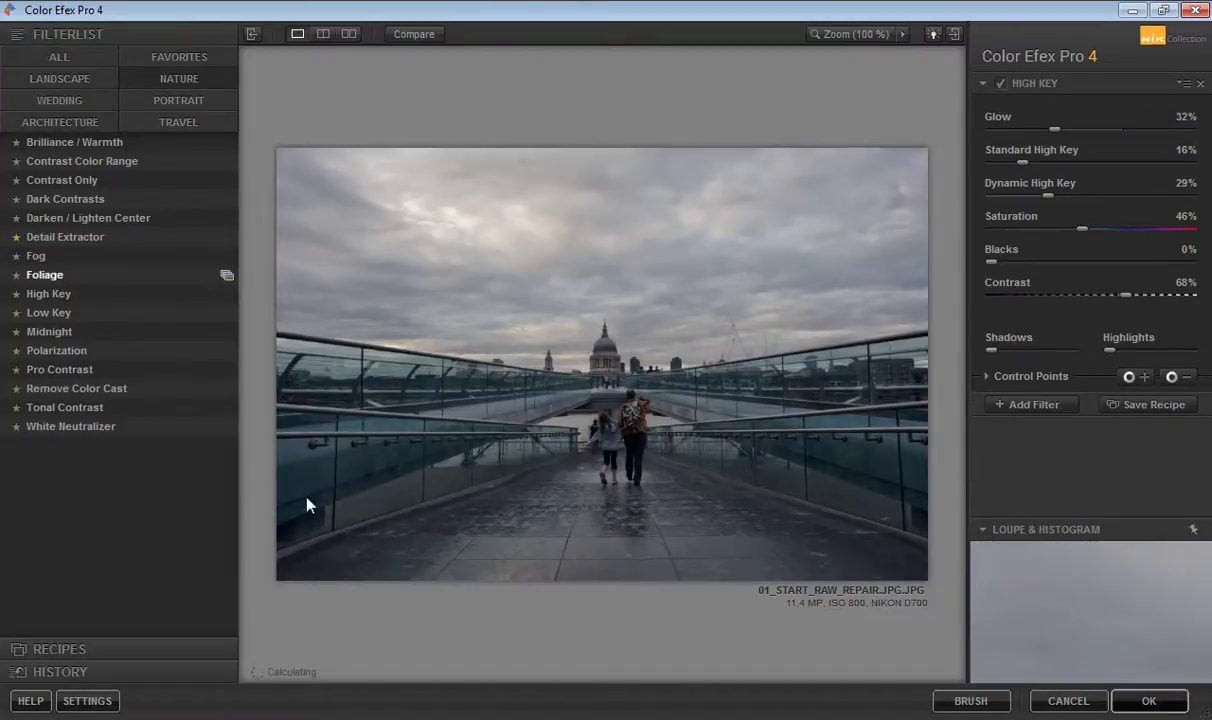
Add a Detail Extractor filter over High Key with its strength set to 65%.
left_click(1030, 404)
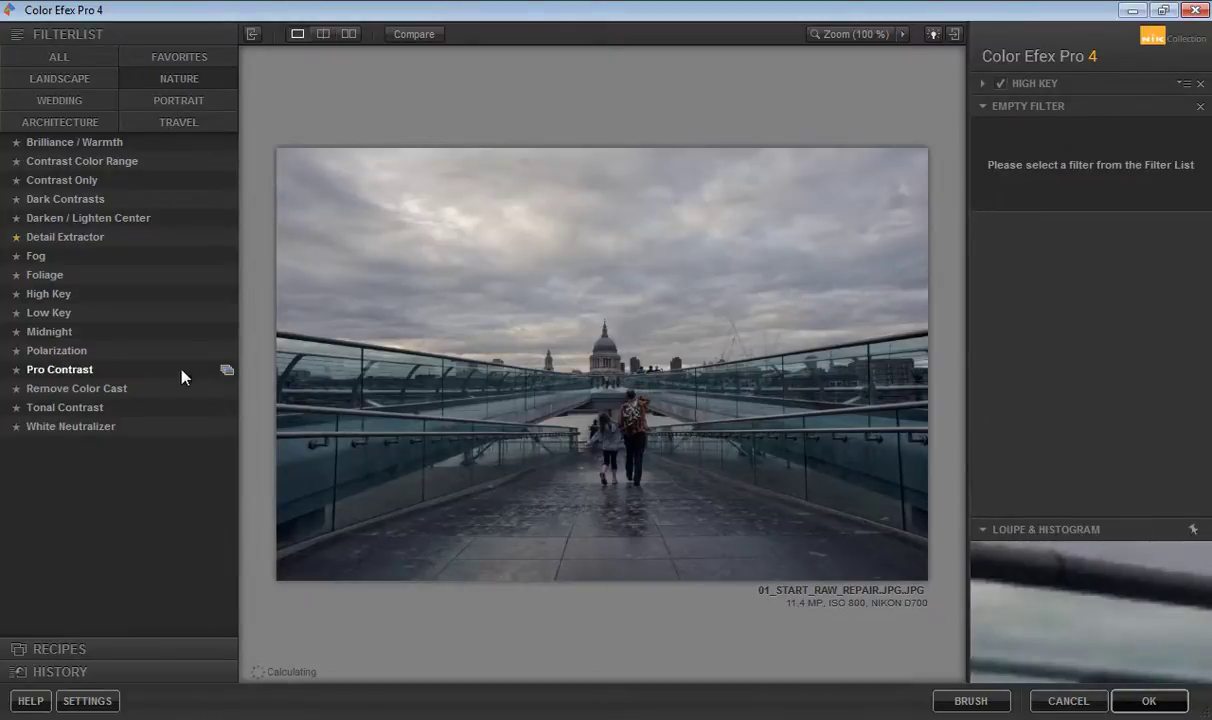
left_click(66, 237)
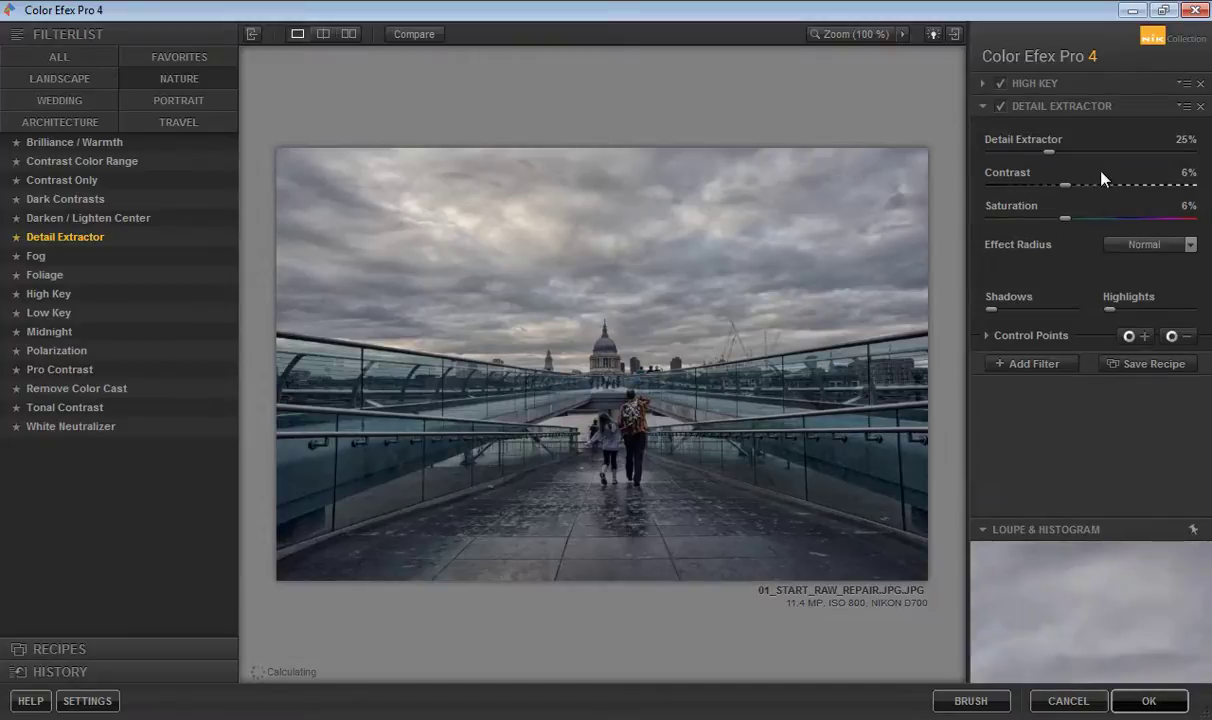
left_click_drag(1049, 151, 1118, 163)
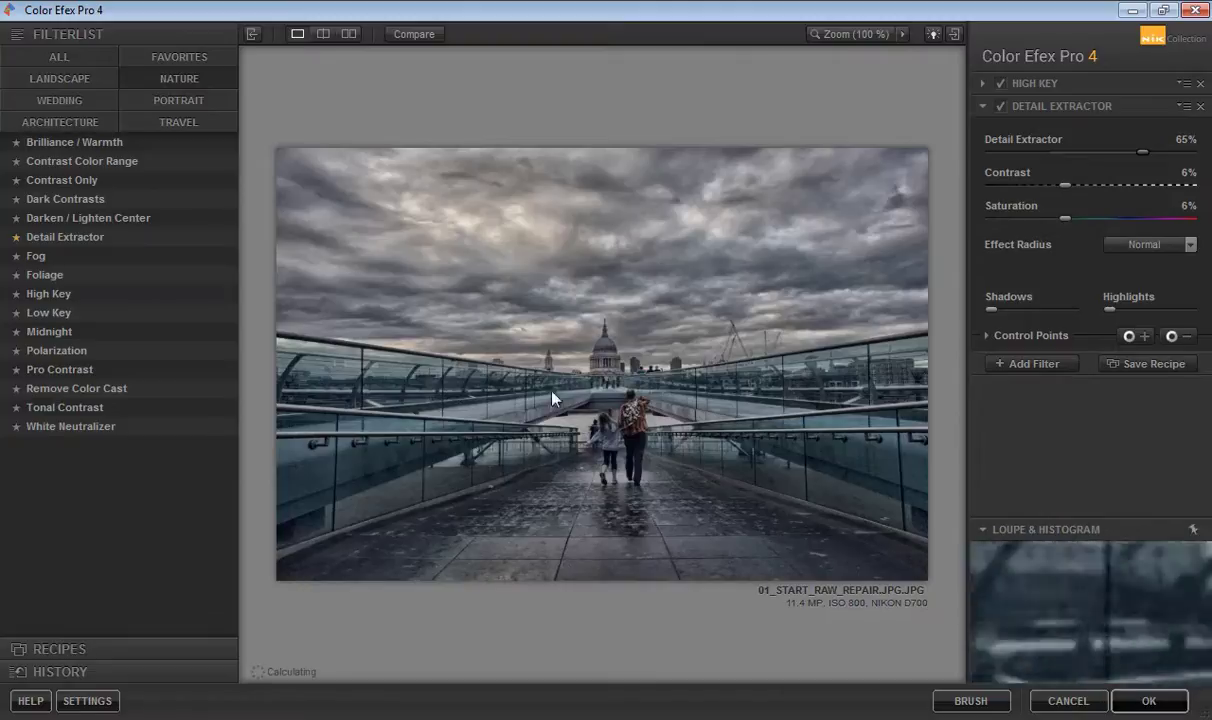
Place a Detail Extractor control point high in the sky and adjust its reach.
left_click(1130, 338)
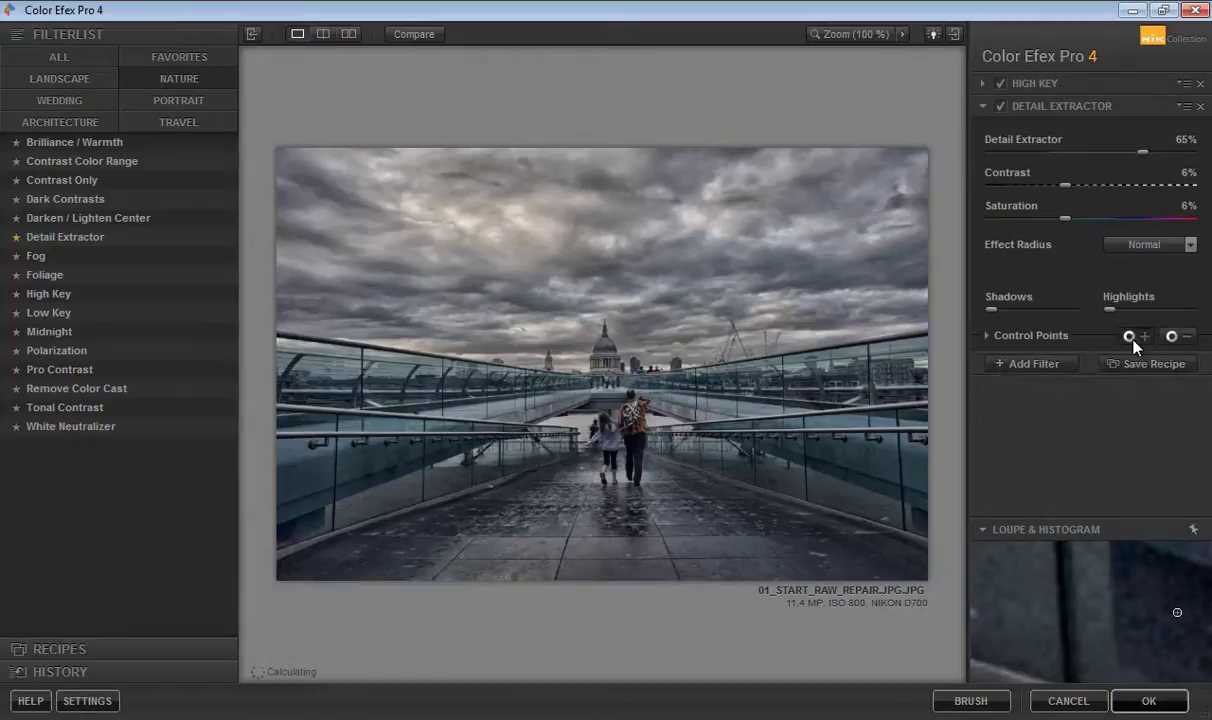
left_click(597, 227)
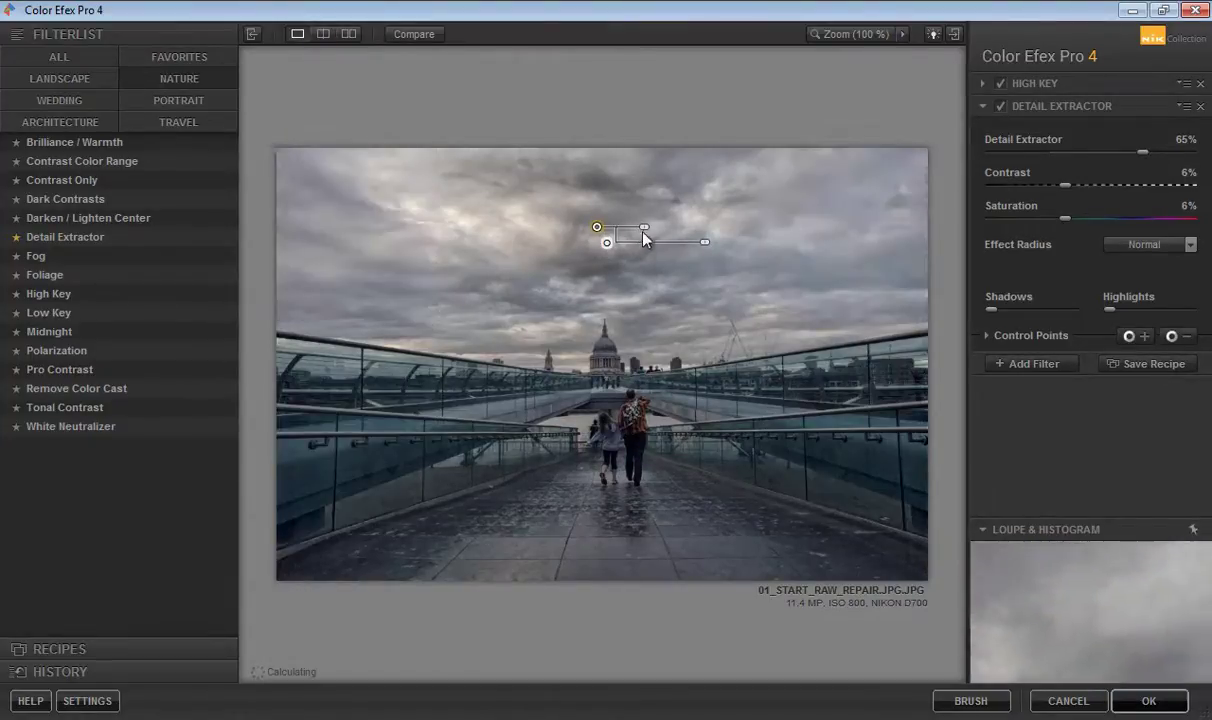
left_click_drag(643, 230, 680, 240)
left_click_drag(603, 235, 617, 136)
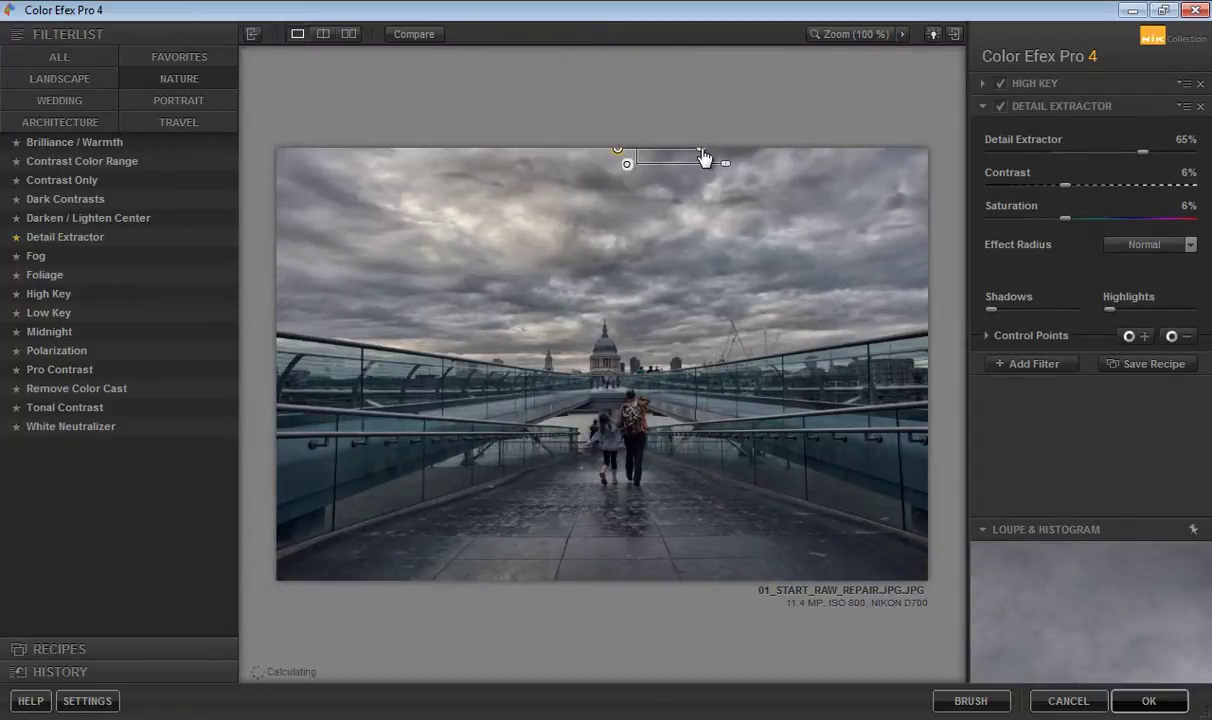
left_click_drag(702, 153, 695, 152)
Turn Detail Extractor back on and set its strength to 79%.
left_click(1001, 107)
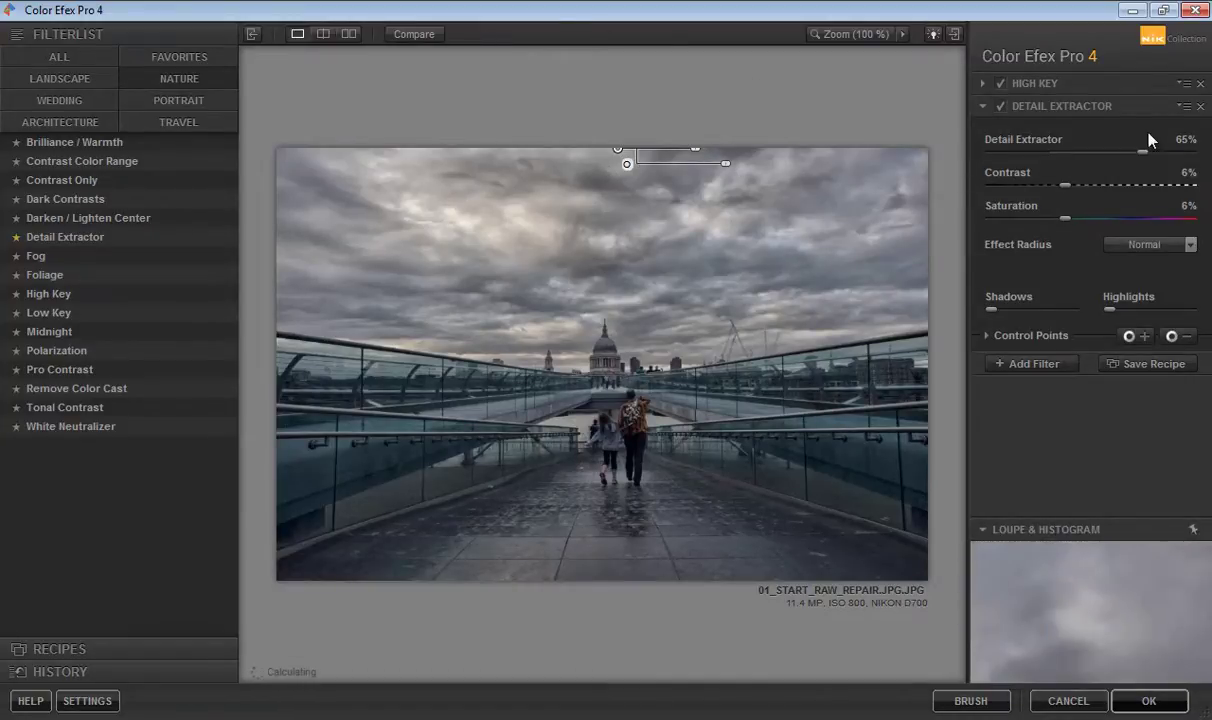
left_click_drag(1145, 153, 1072, 153)
left_click_drag(1150, 152, 1178, 153)
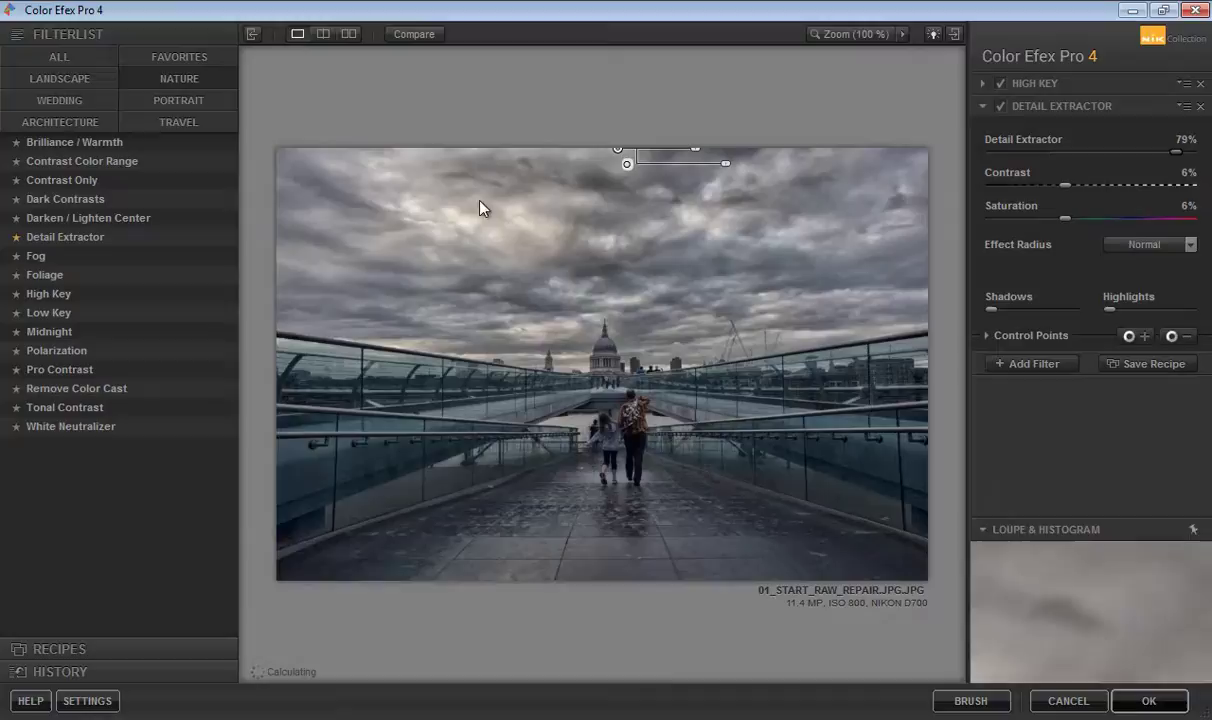
Reposition the sky control point, trying the walkway before returning it to the sky.
left_click(1139, 344)
left_click(617, 155)
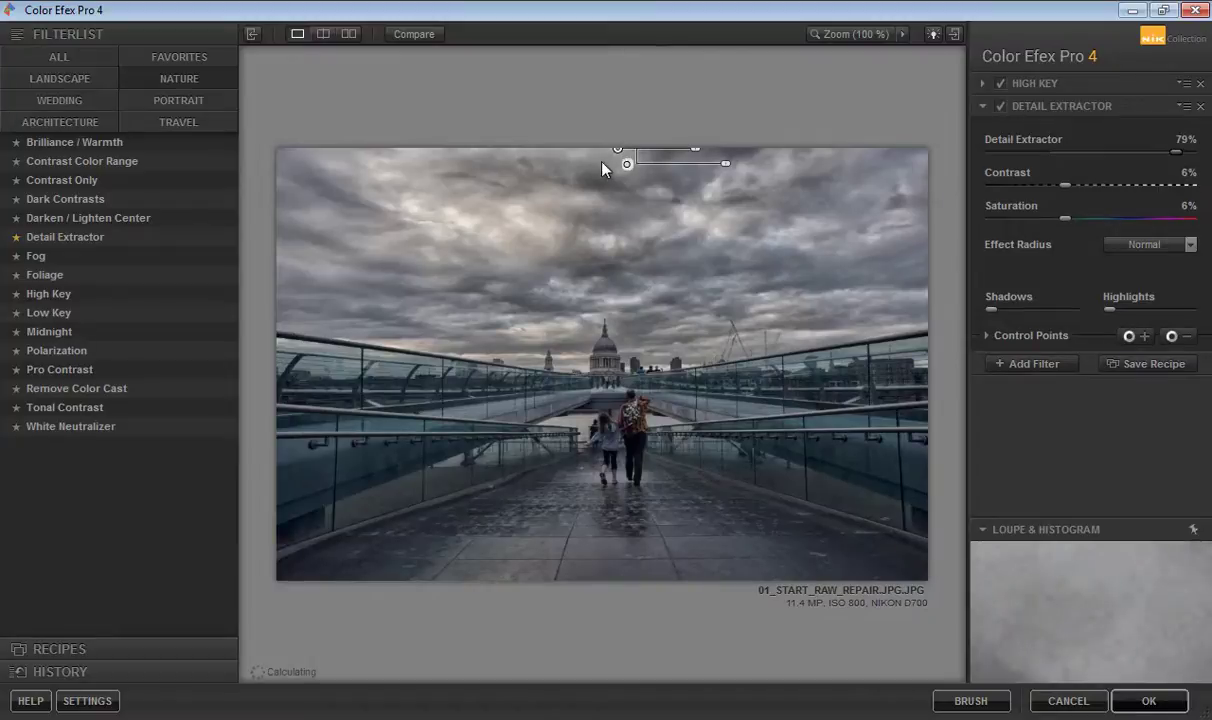
left_click_drag(619, 153, 593, 522)
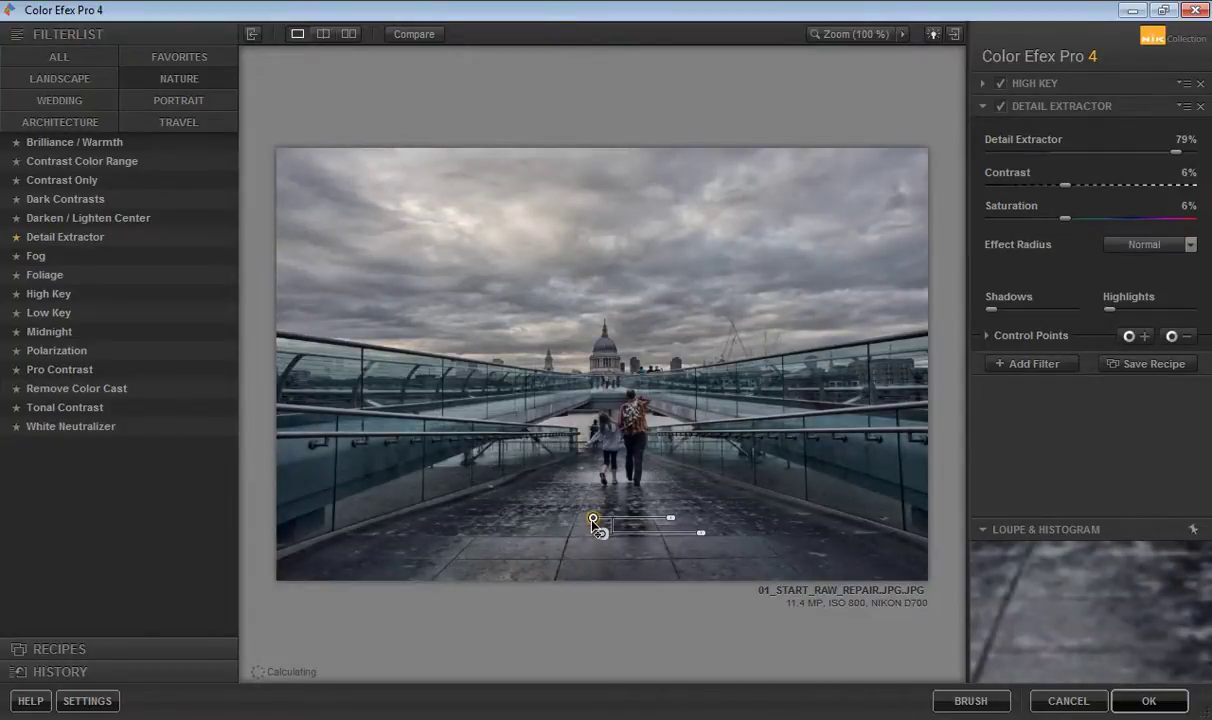
left_click_drag(593, 522, 610, 160)
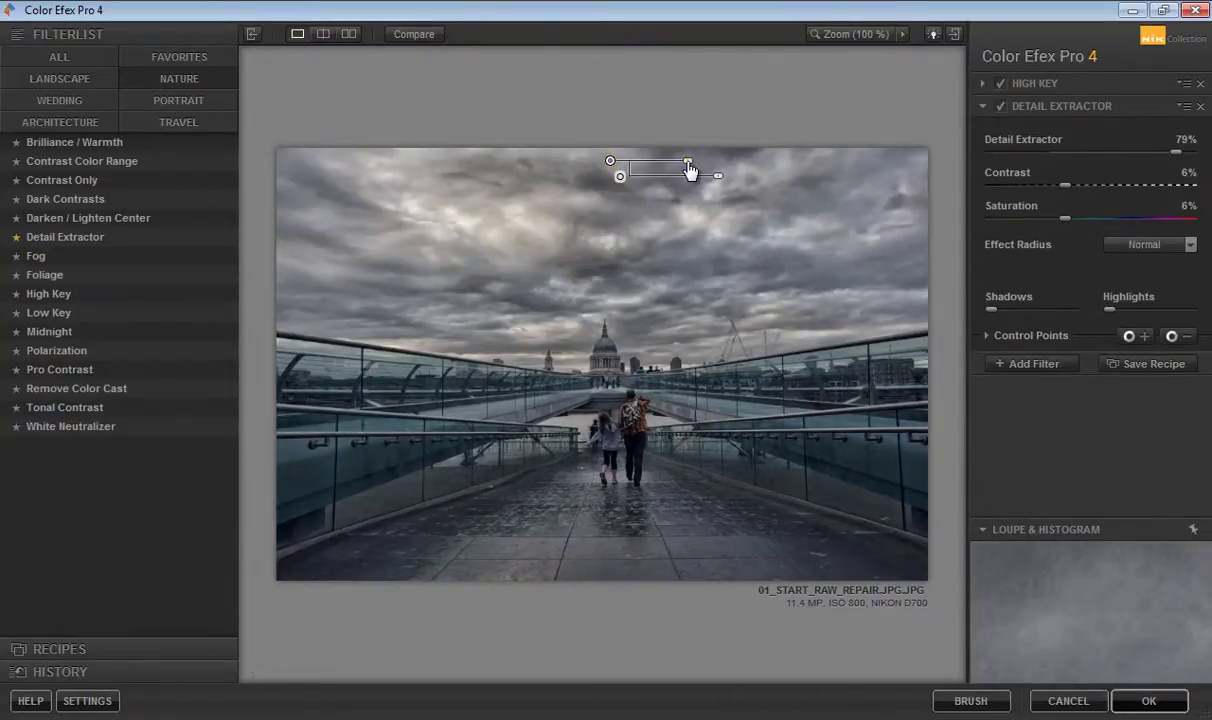
mouse_move(690, 171)
left_mouse_down()
mouse_move(615, 171)
mouse_move(690, 168)
mouse_move(710, 180)
mouse_move(703, 187)
left_mouse_up()
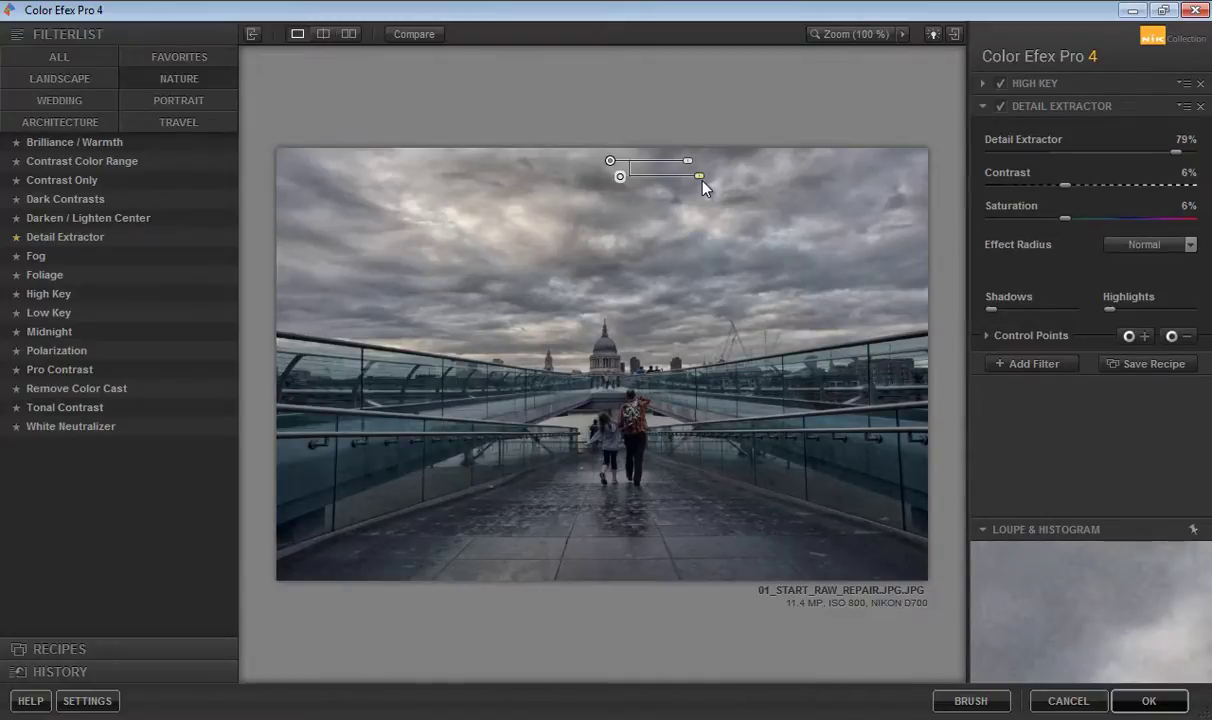
Add a Contrast Only filter and set its Brightness to 15%.
left_click(1048, 368)
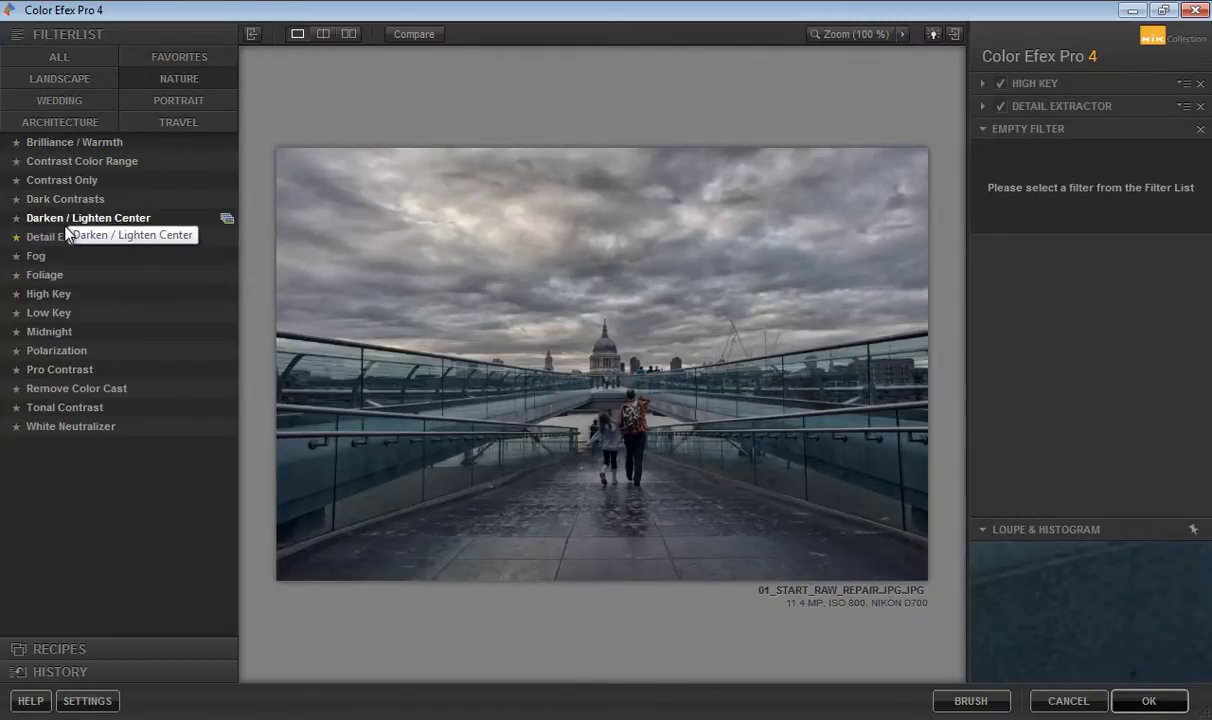
left_click(70, 184)
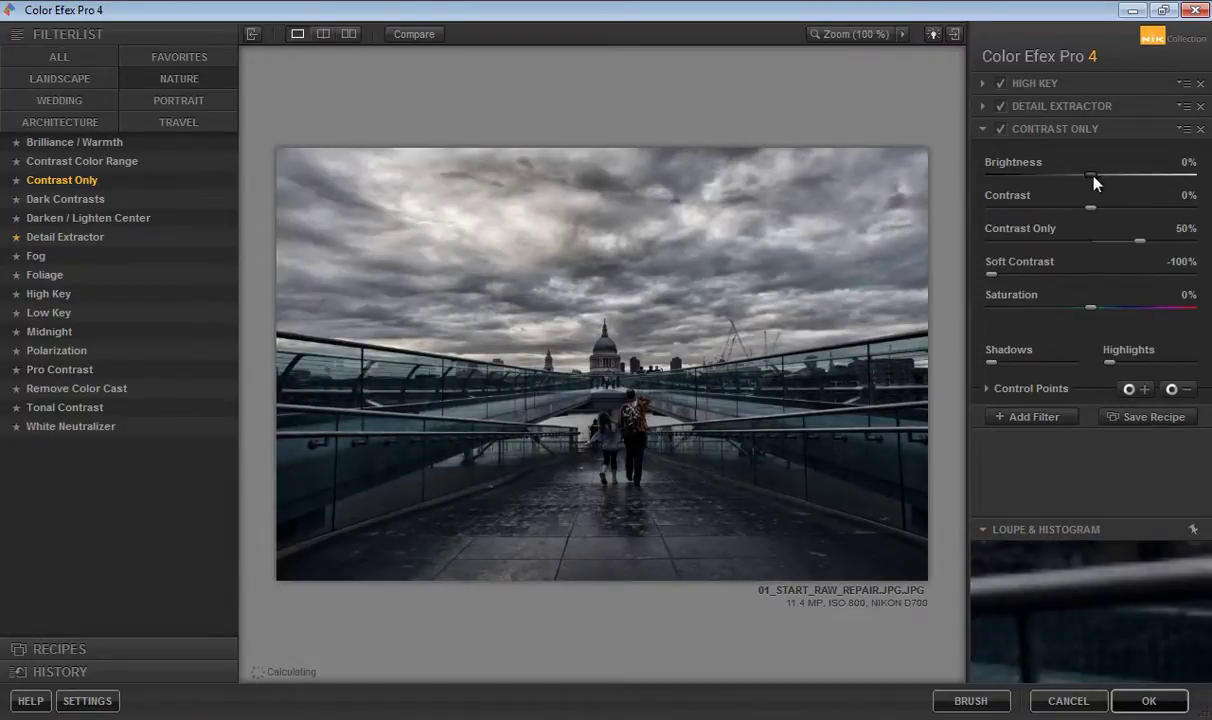
left_click_drag(1093, 182, 1144, 180)
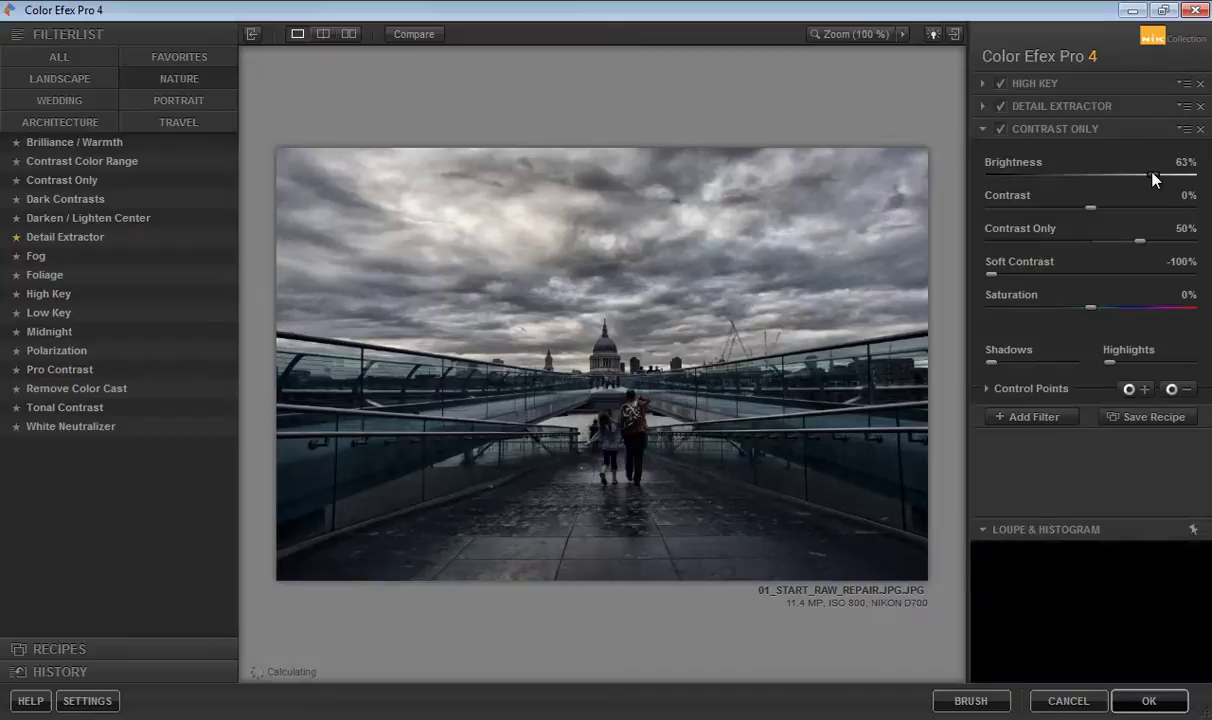
left_click_drag(1152, 174, 1108, 182)
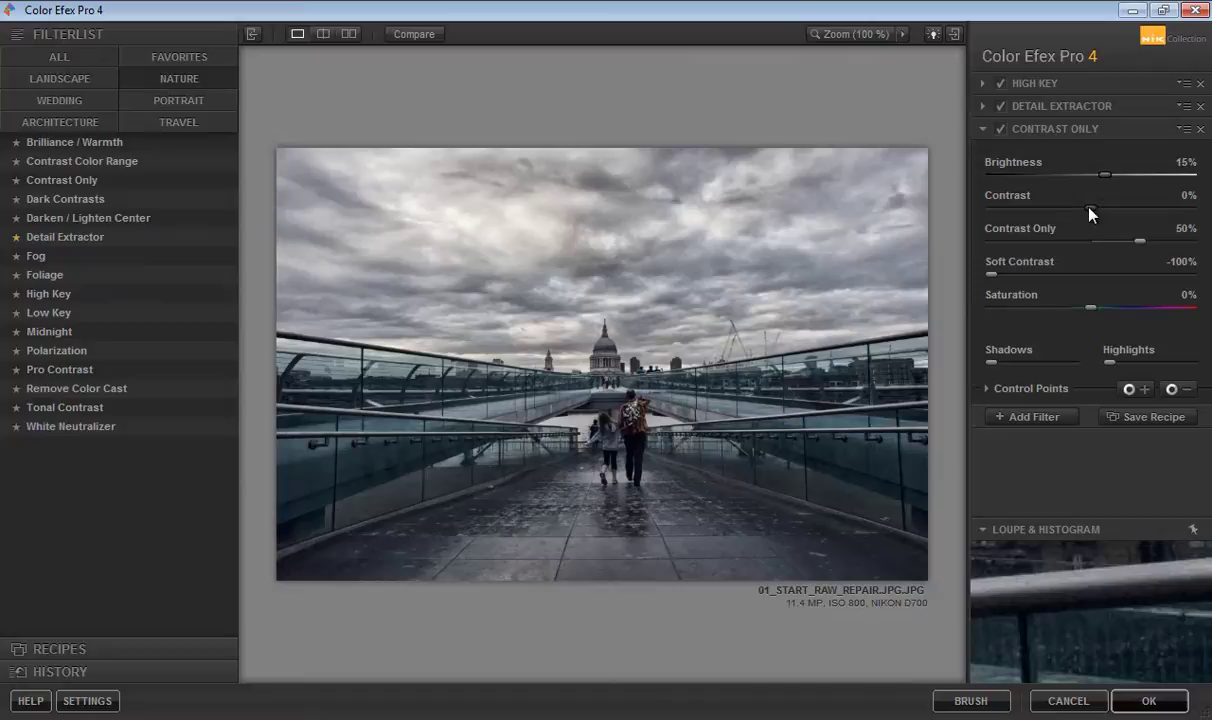
Set the Contrast Only filter's Contrast to -23% and Soft Contrast to -26%.
left_click_drag(1096, 208, 1073, 208)
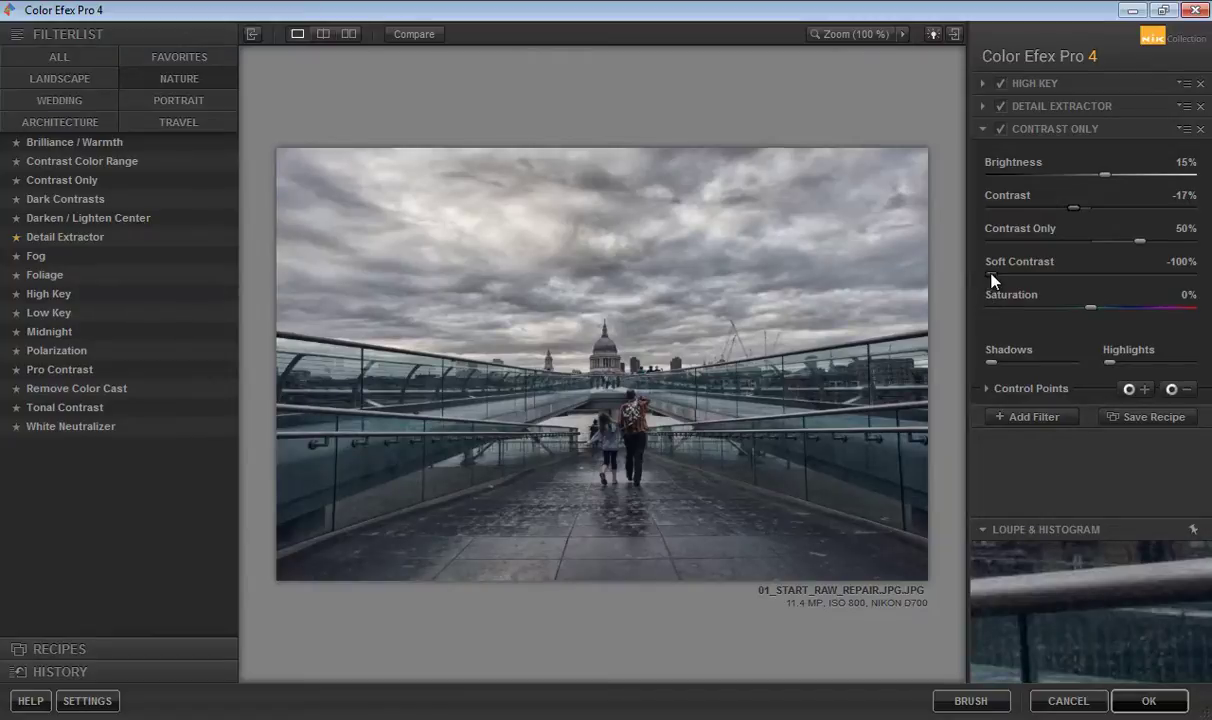
left_click_drag(991, 277, 1111, 308)
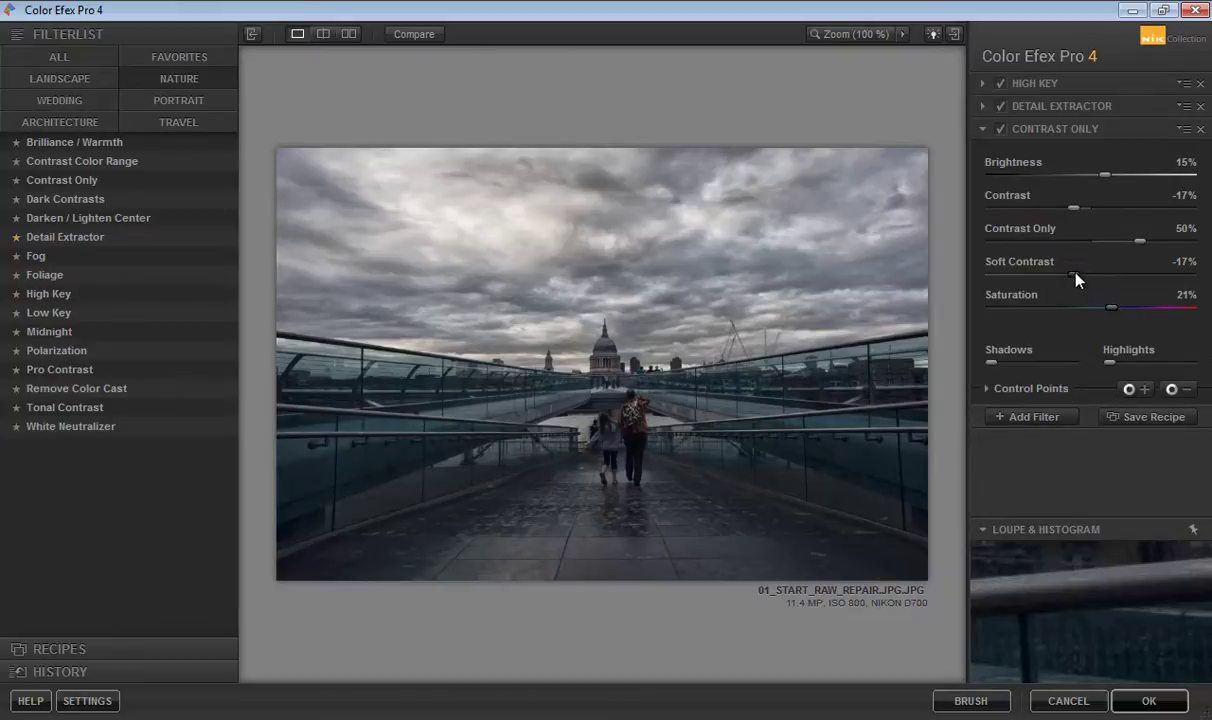
left_click_drag(1074, 273, 1066, 273)
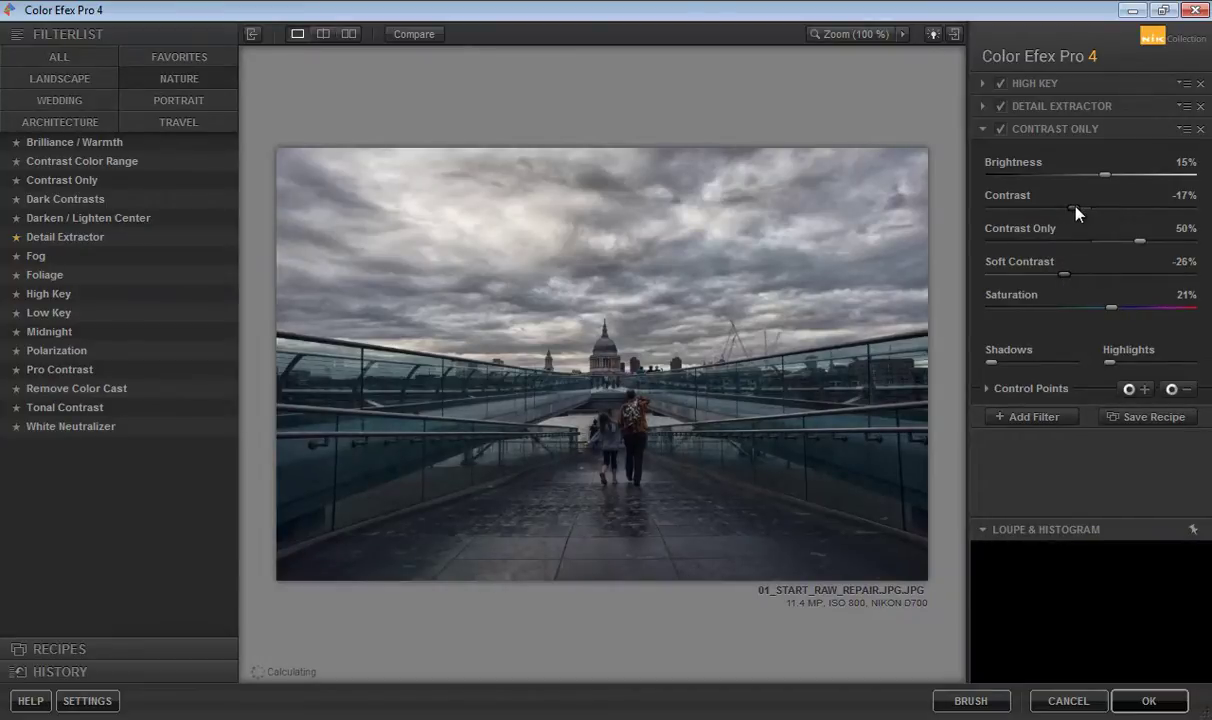
left_click_drag(1073, 208, 1067, 208)
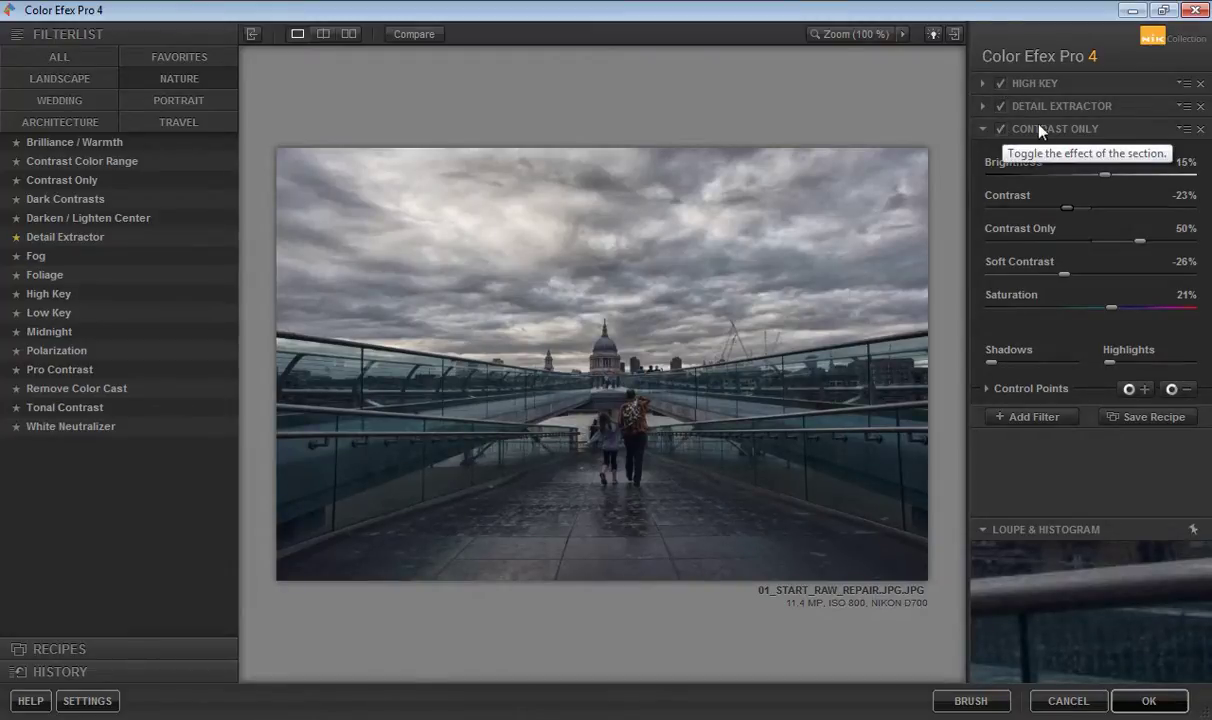
left_click(1002, 128)
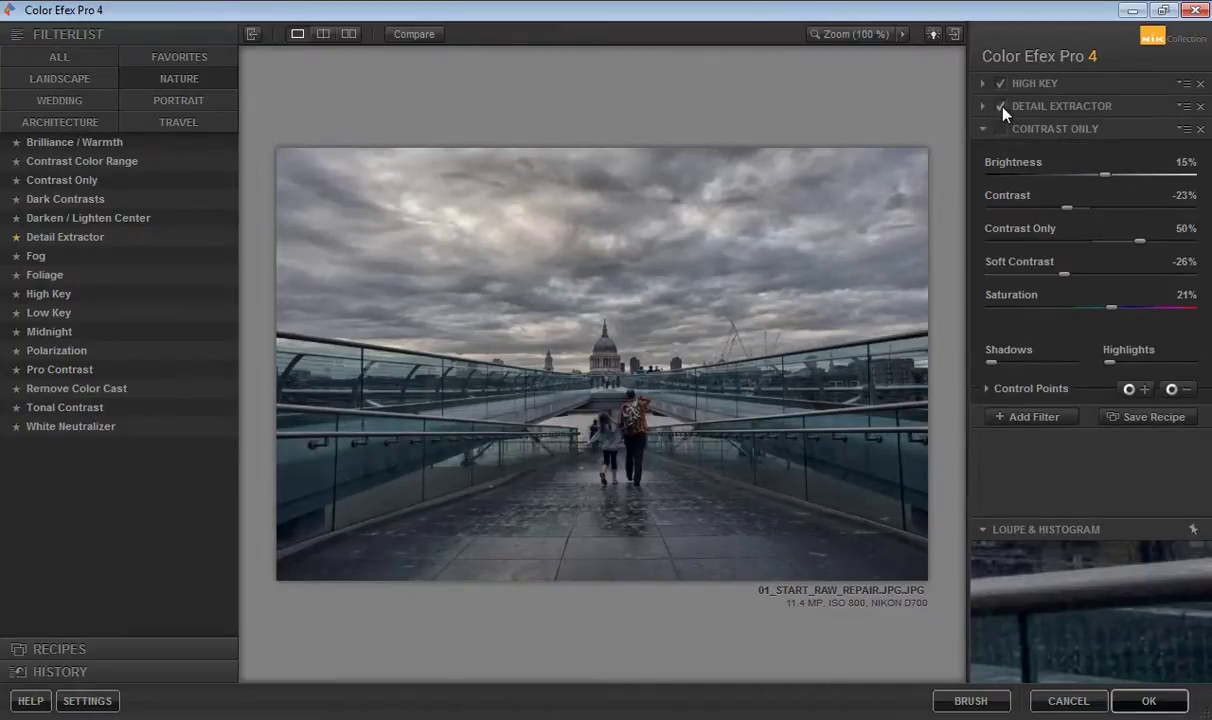
left_click(1001, 106)
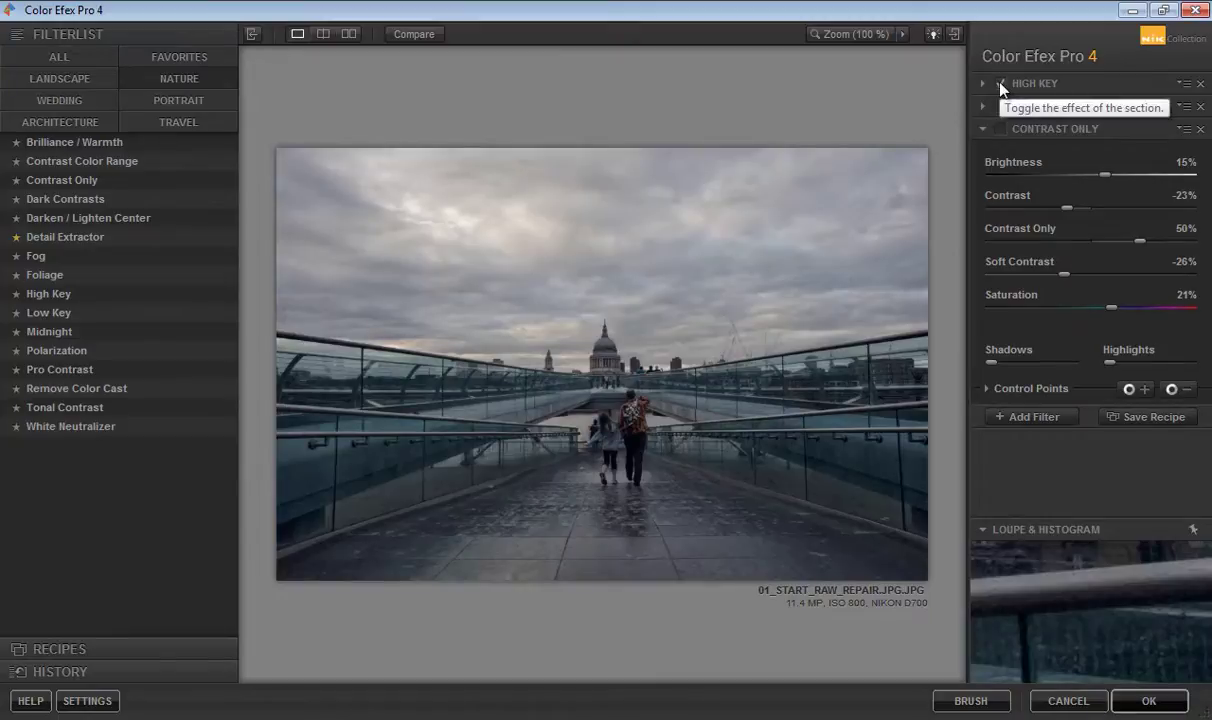
left_click(1001, 85)
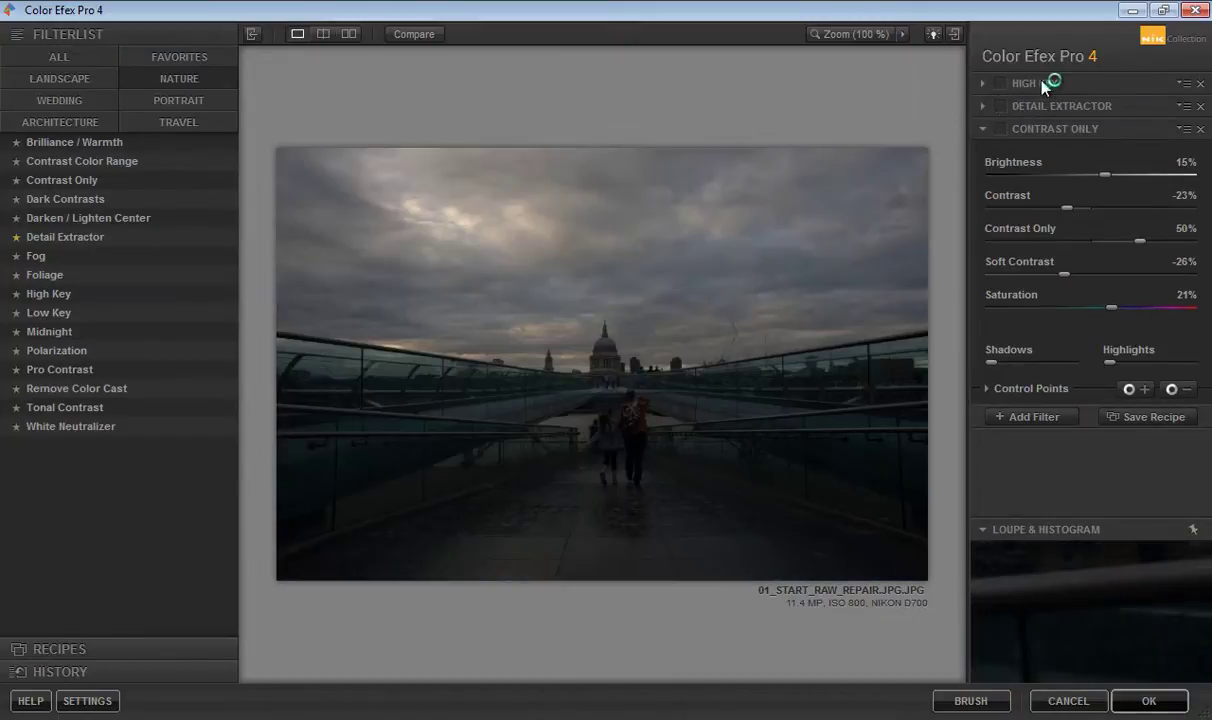
left_click(1001, 84)
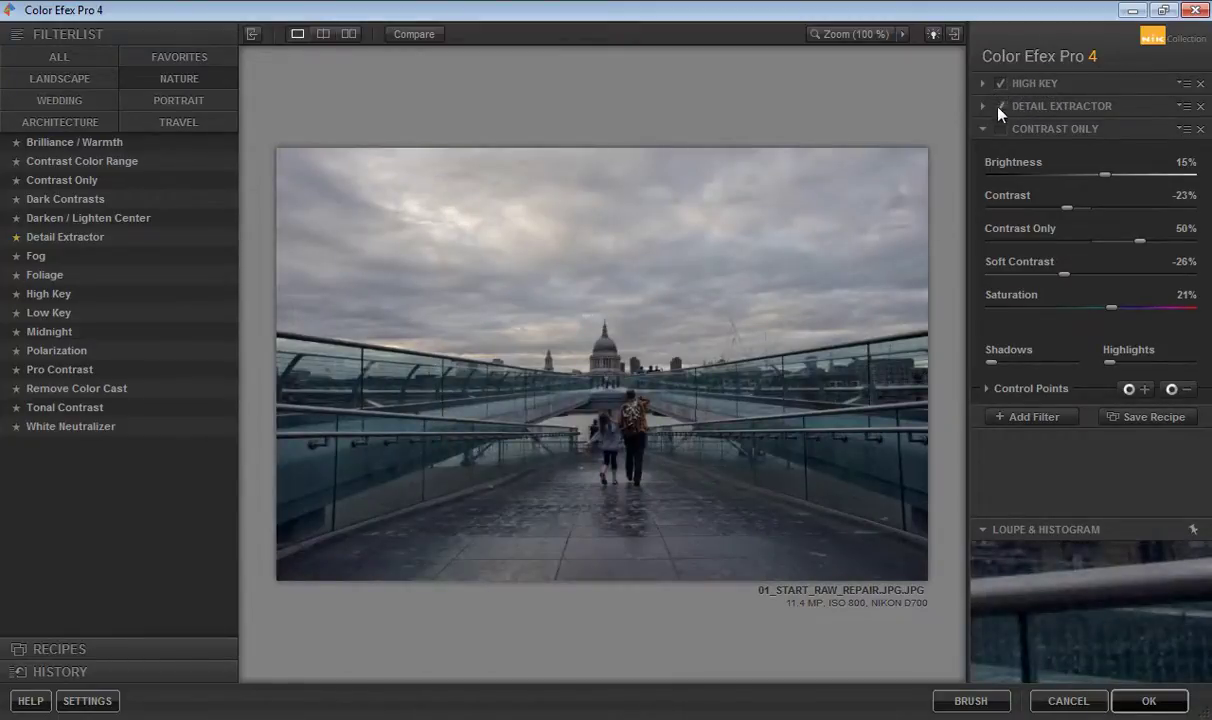
left_click(1000, 128)
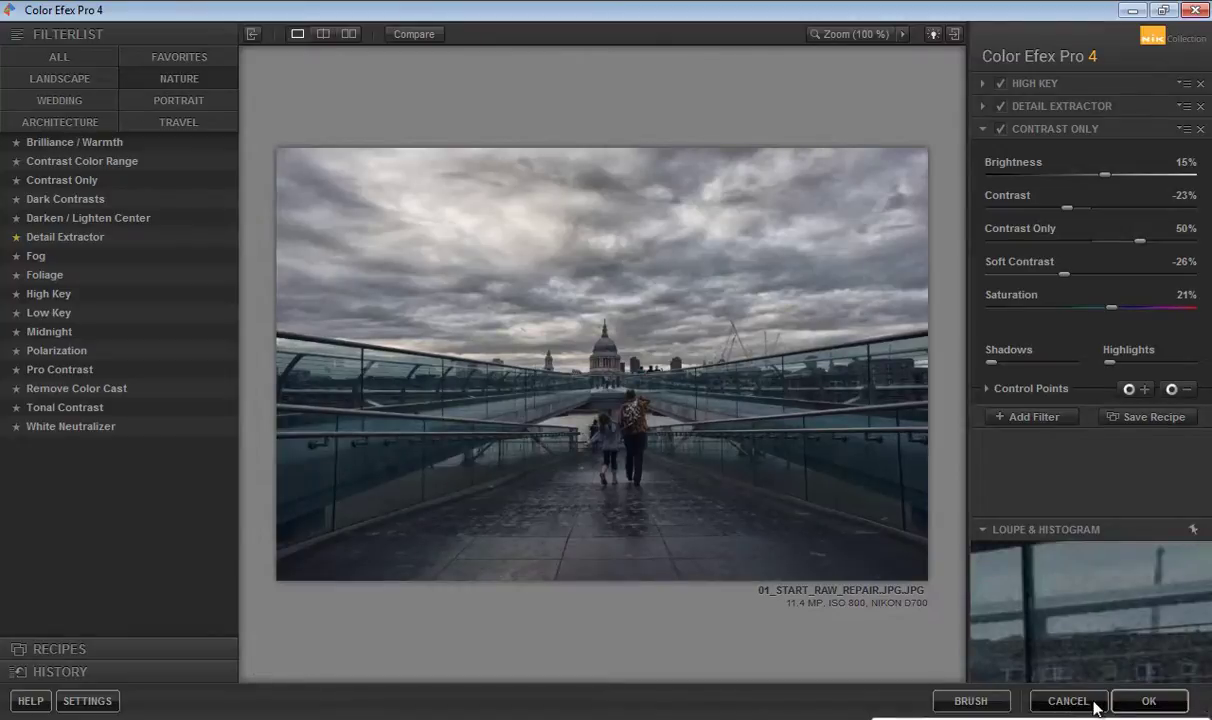
Apply the Color Efex Pro 4 result as a new layer, toggling its visibility to compare.
left_click(1128, 703)
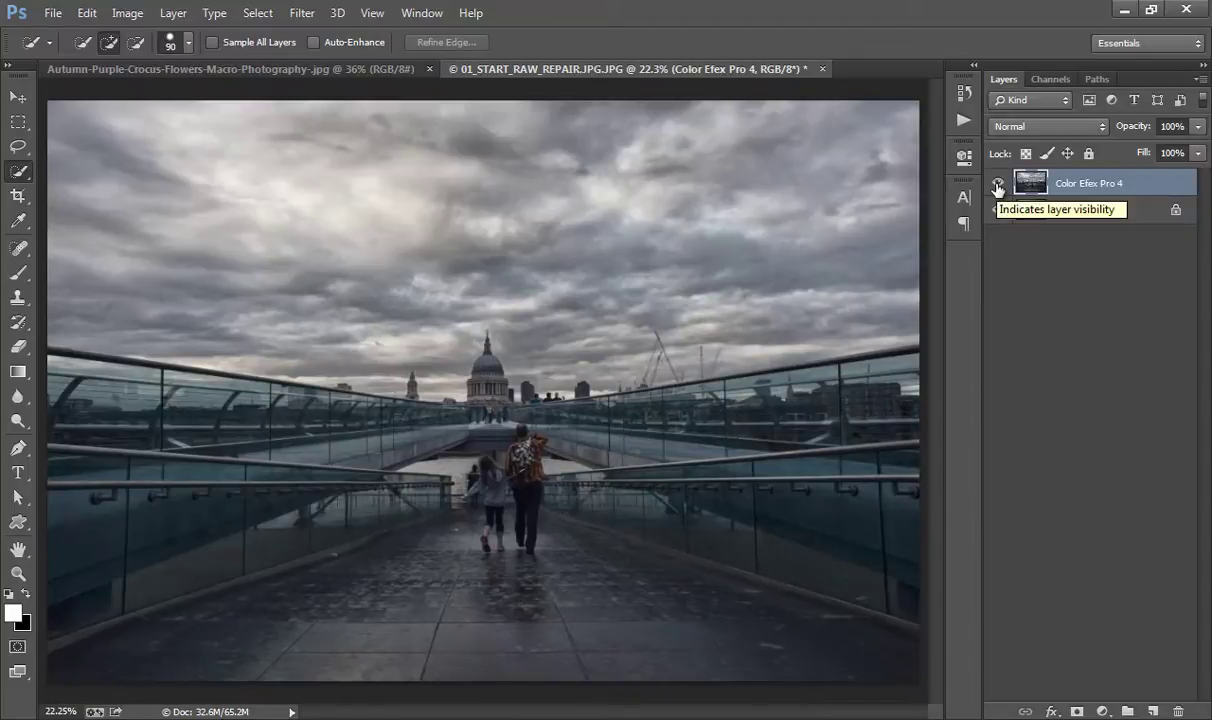
left_click(997, 186)
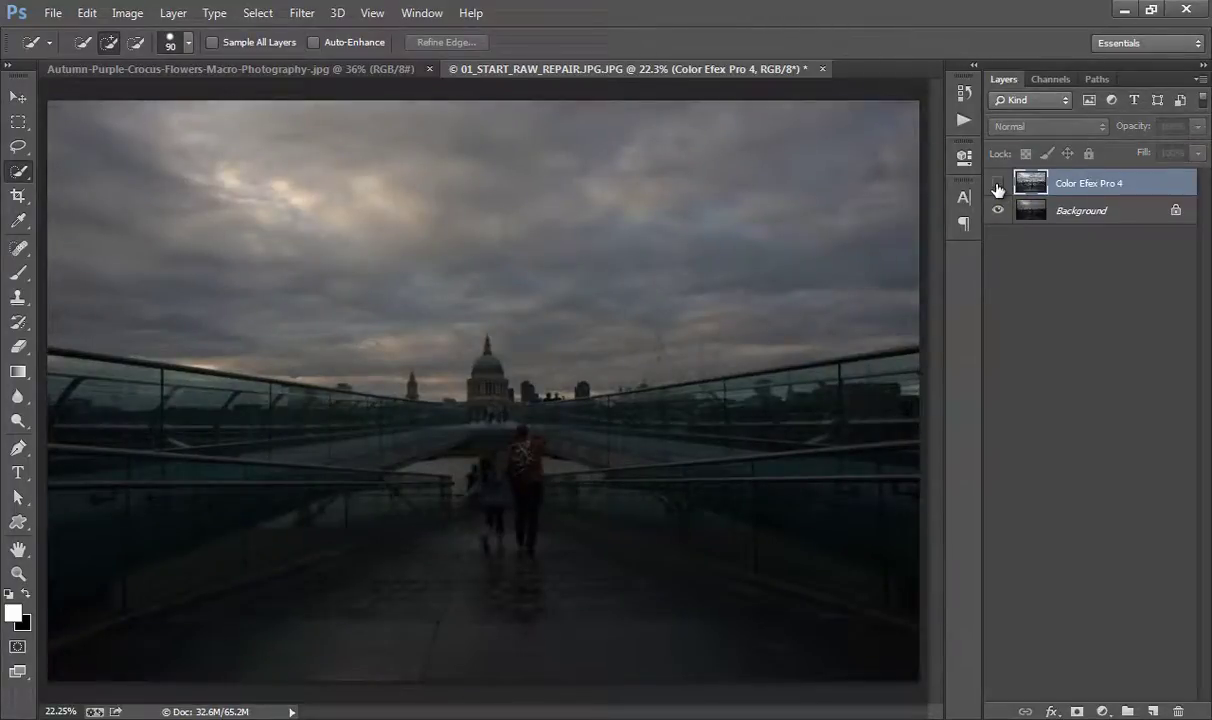
left_click(997, 186)
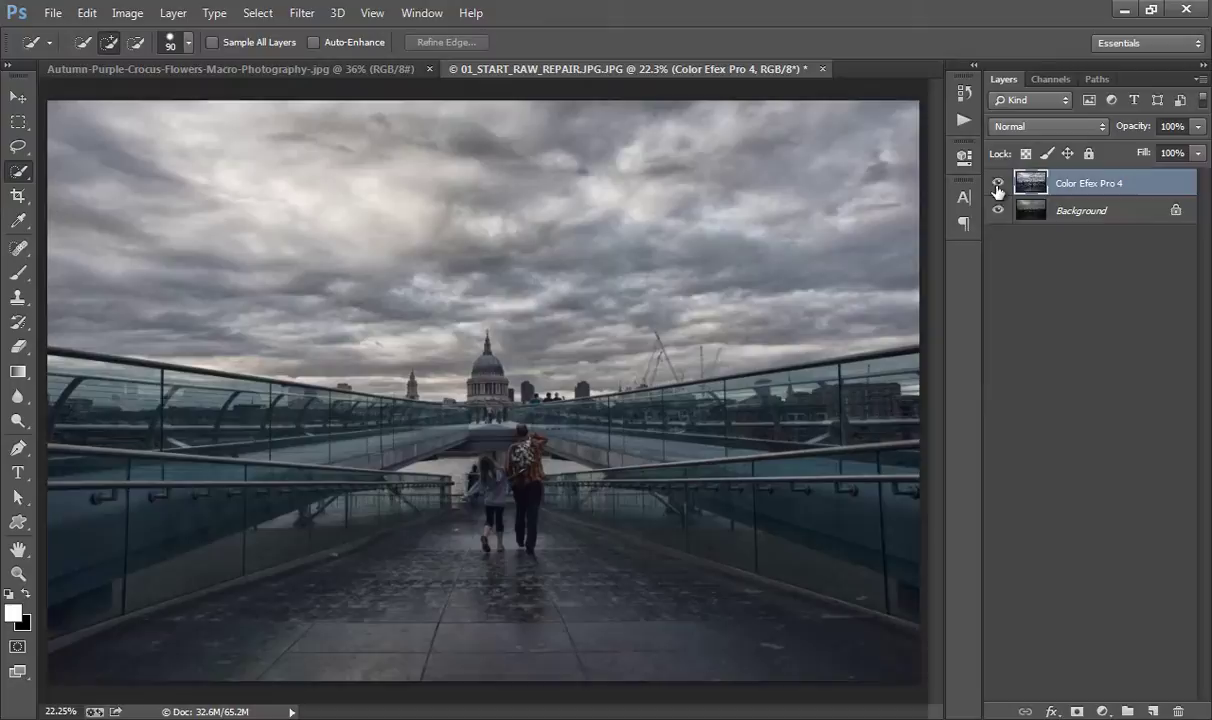